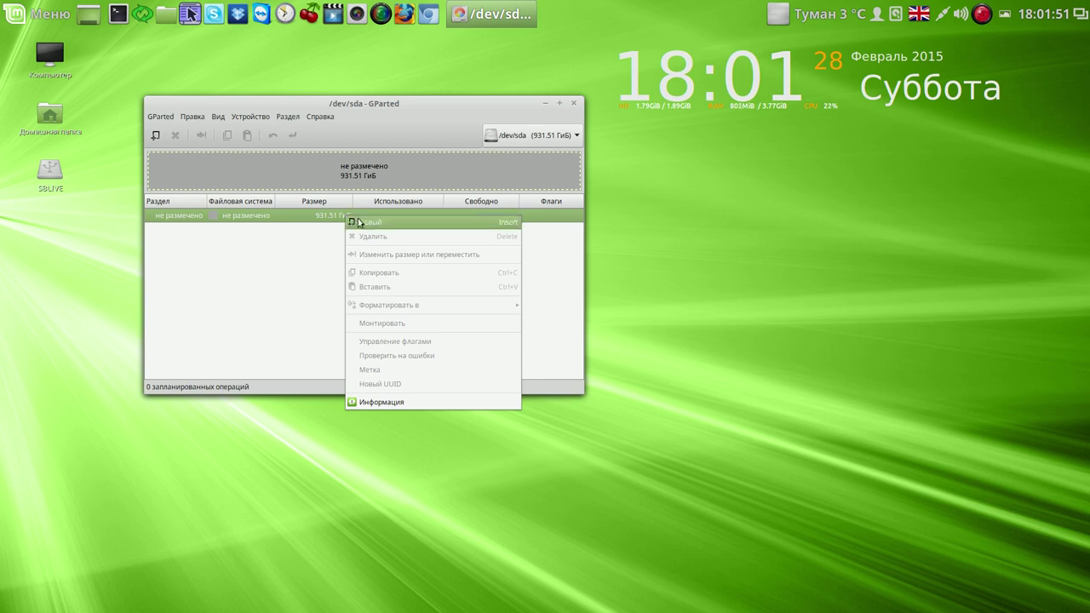
# Define a new 100000 MiB primary partition with the ntfs file system and label w7 in the unallocated space of /dev/sda
pyautogui.moveTo(337, 265); pyautogui.dragTo(269, 269)
pyautogui.write('1')
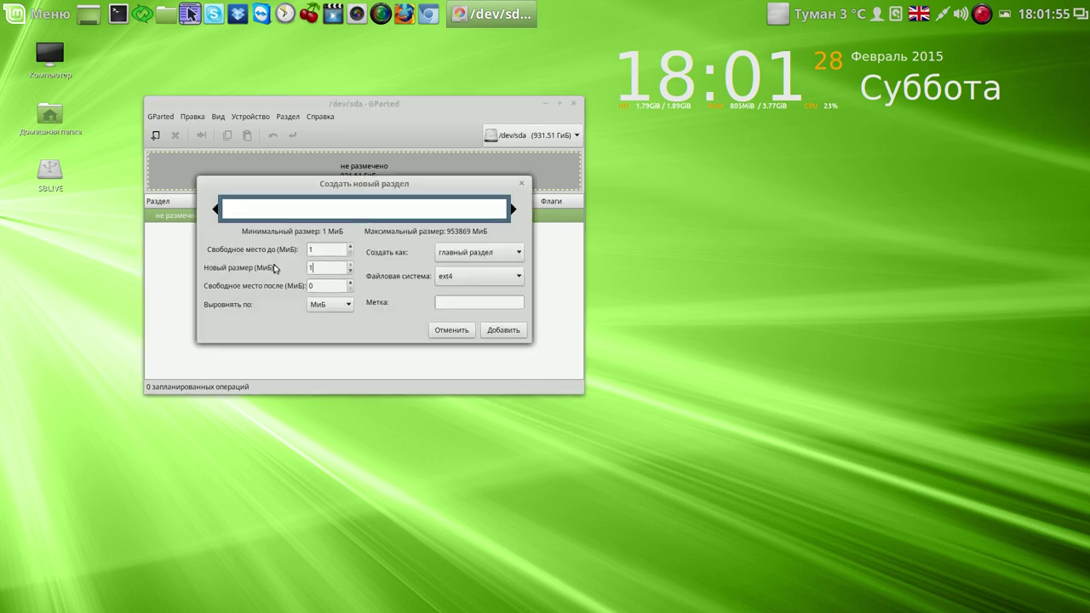
pyautogui.write('00000')
pyautogui.click(313, 285)
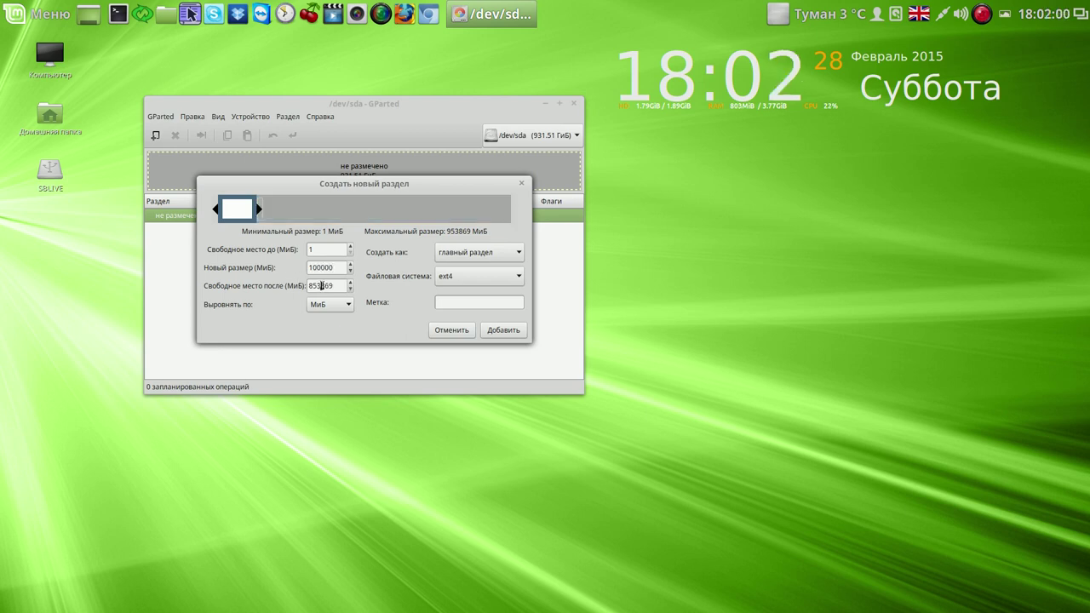
pyautogui.click(517, 277)
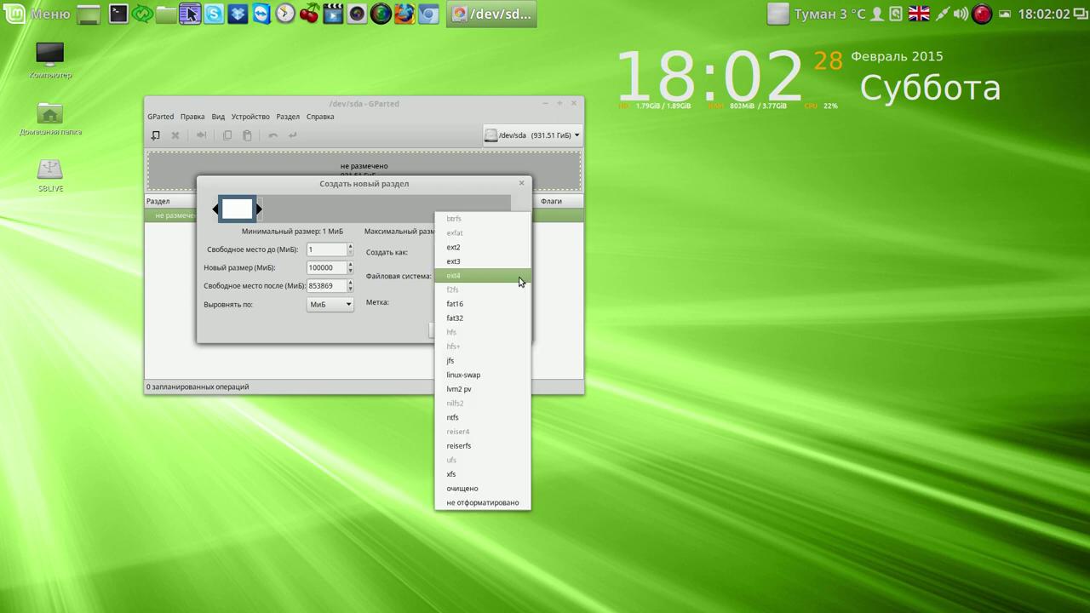
pyautogui.click(478, 421)
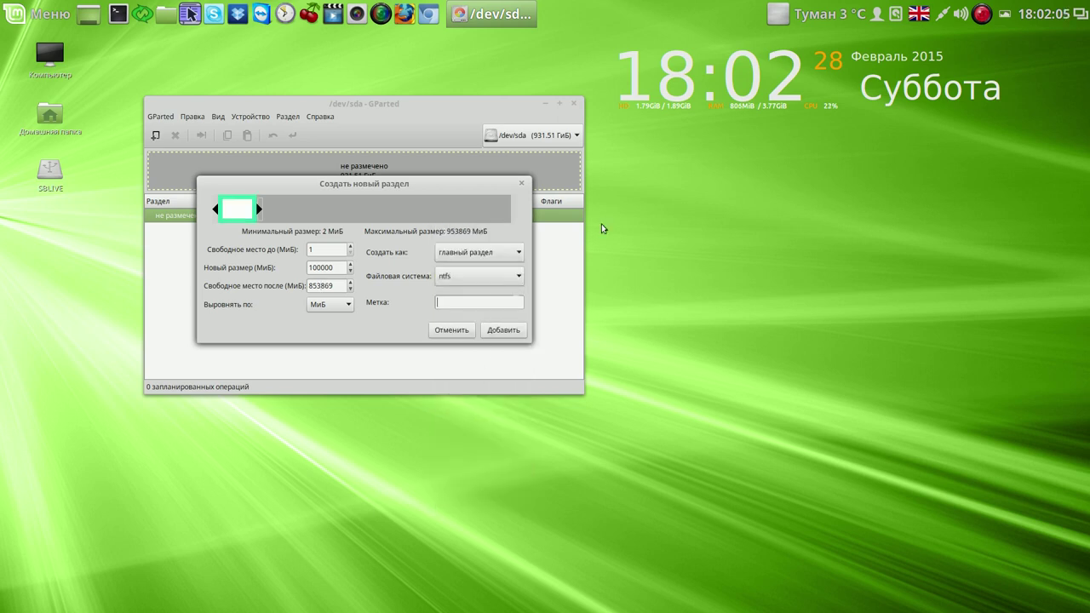
pyautogui.write('w7')
pyautogui.click(500, 331)
# Apply the pending creation of the w7 partition, close the operation report and ignore the libparted error about /dev/sdd
pyautogui.click(292, 138)
pyautogui.click(482, 302)
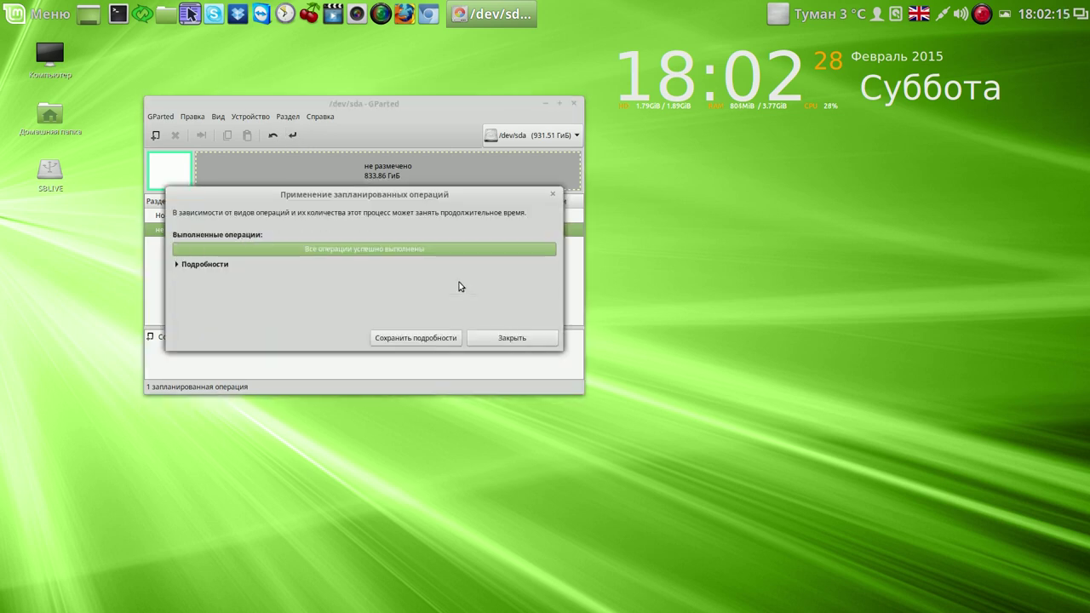
pyautogui.click(528, 337)
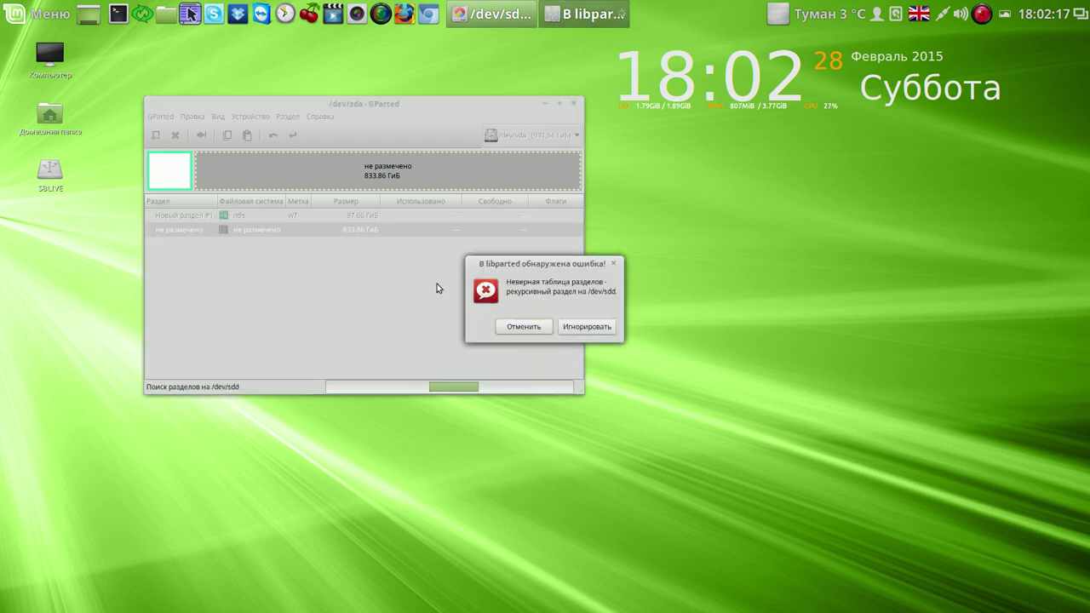
pyautogui.click(588, 327)
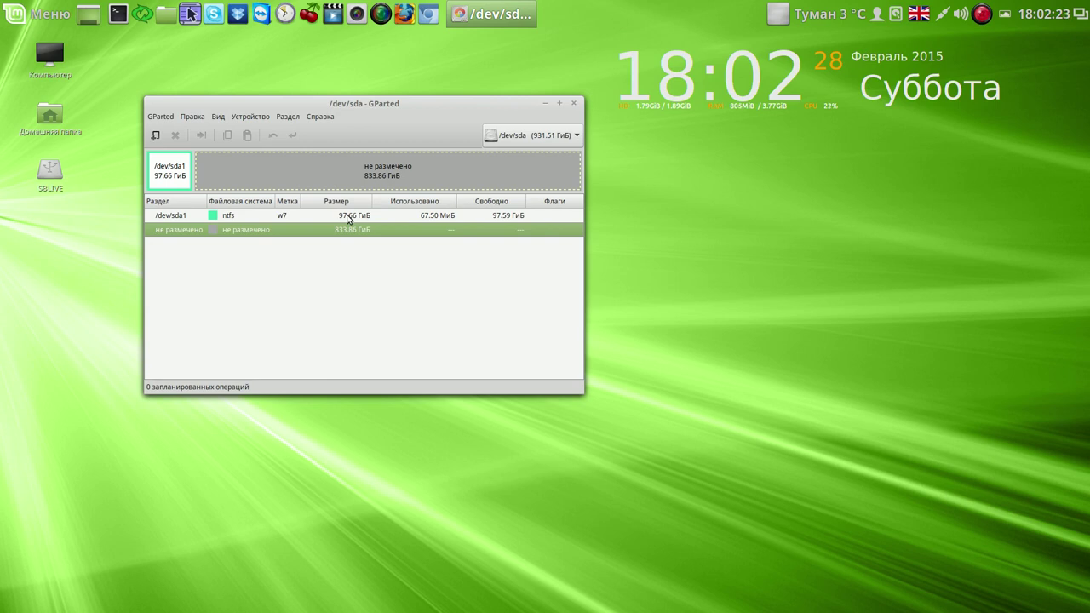
# Define an extended partition that fills all the unallocated space after /dev/sda1
pyautogui.rightClick(313, 230)
pyautogui.click(321, 236)
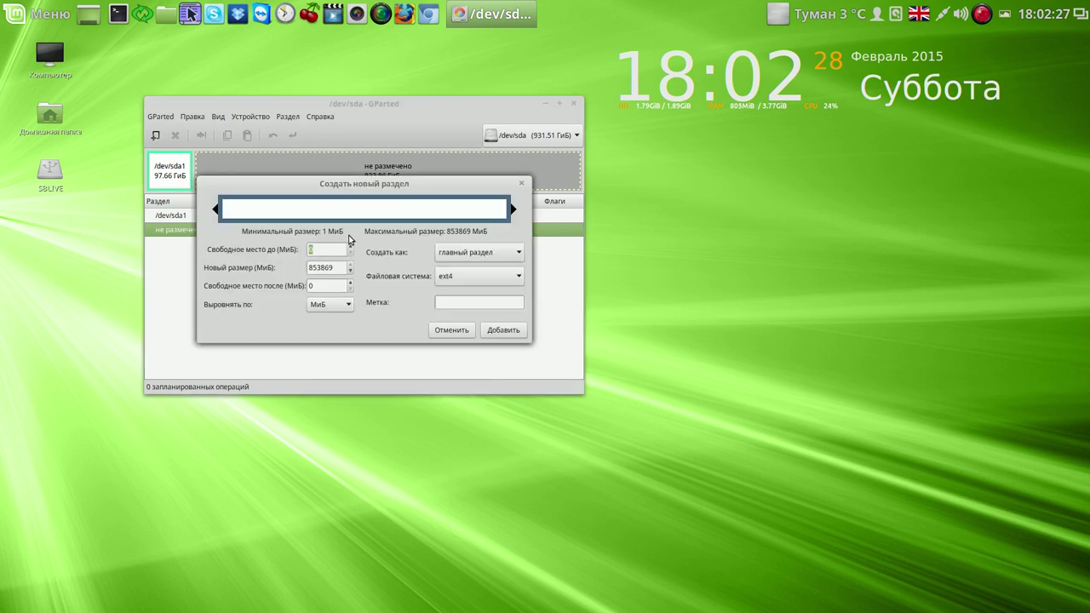
pyautogui.click(518, 253)
pyautogui.click(511, 280)
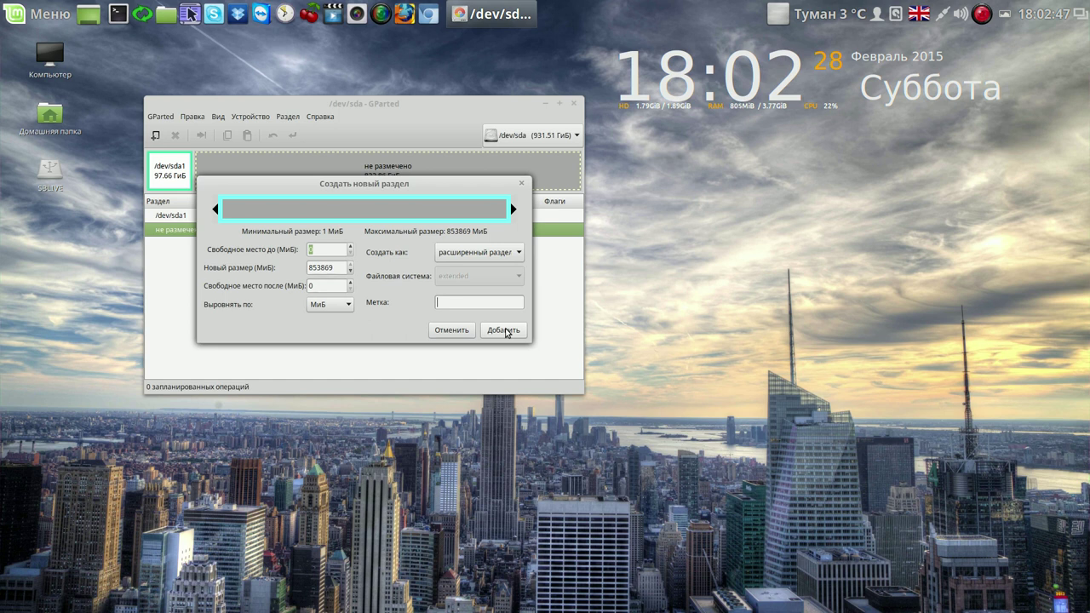
pyautogui.click(504, 330)
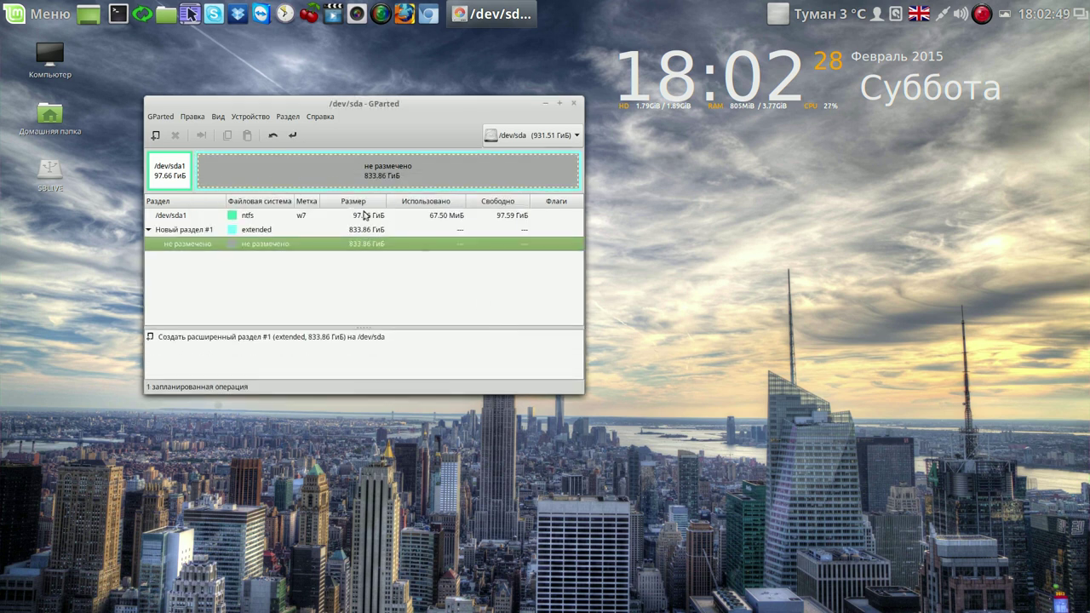
# Apply the pending creation of the extended partition, close the report and ignore the libparted error about /dev/sdd
pyautogui.click(292, 136)
pyautogui.click(480, 303)
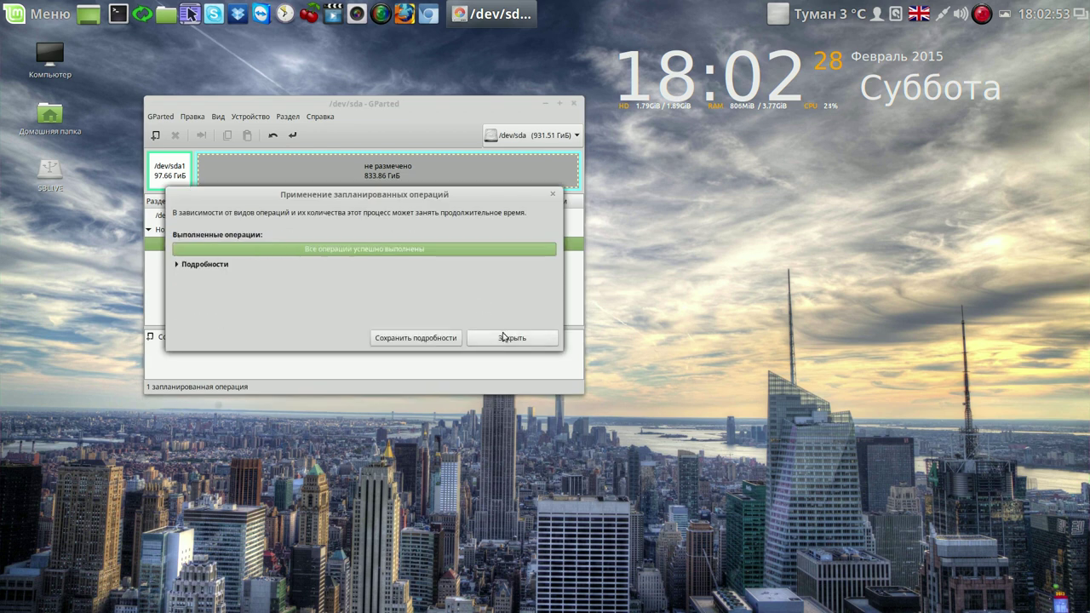
pyautogui.click(504, 337)
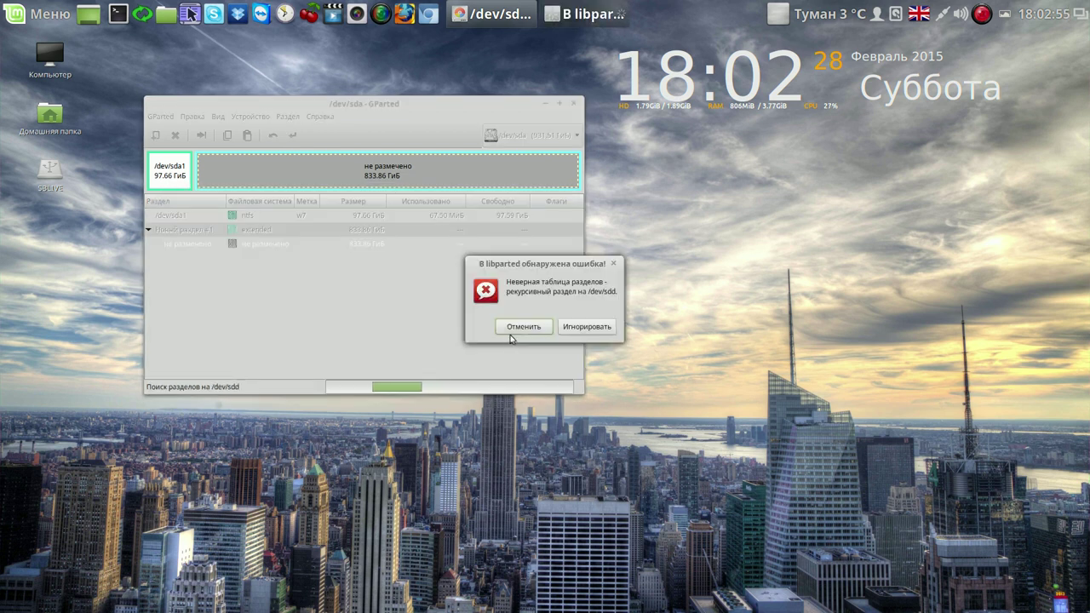
pyautogui.click(576, 324)
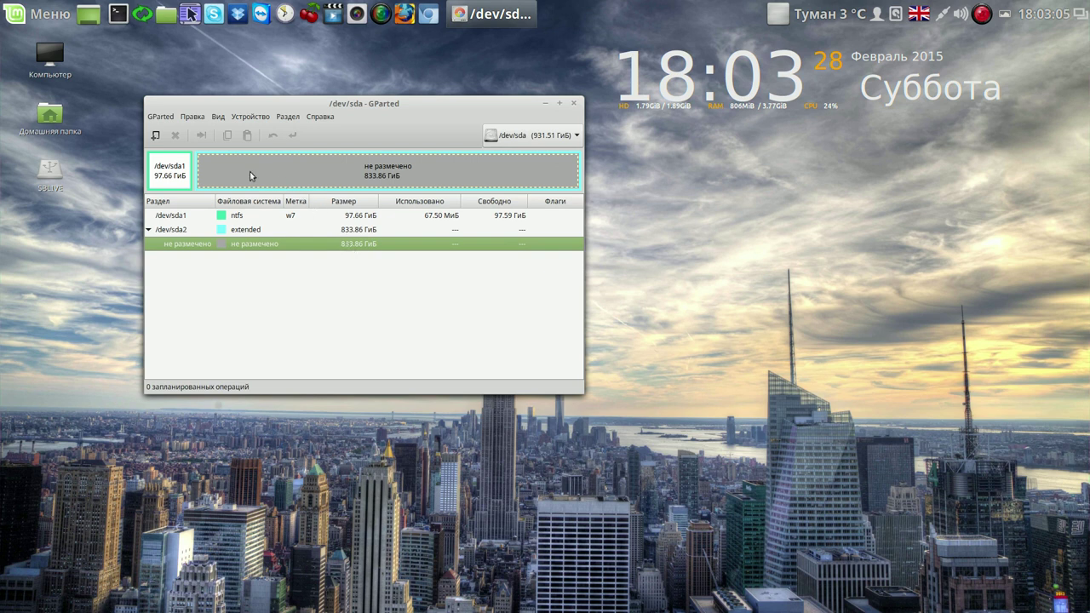
# Define a 100000 MiB logical partition with the ext3 file system and label meng inside the extended partition
pyautogui.rightClick(293, 245)
pyautogui.click(325, 248)
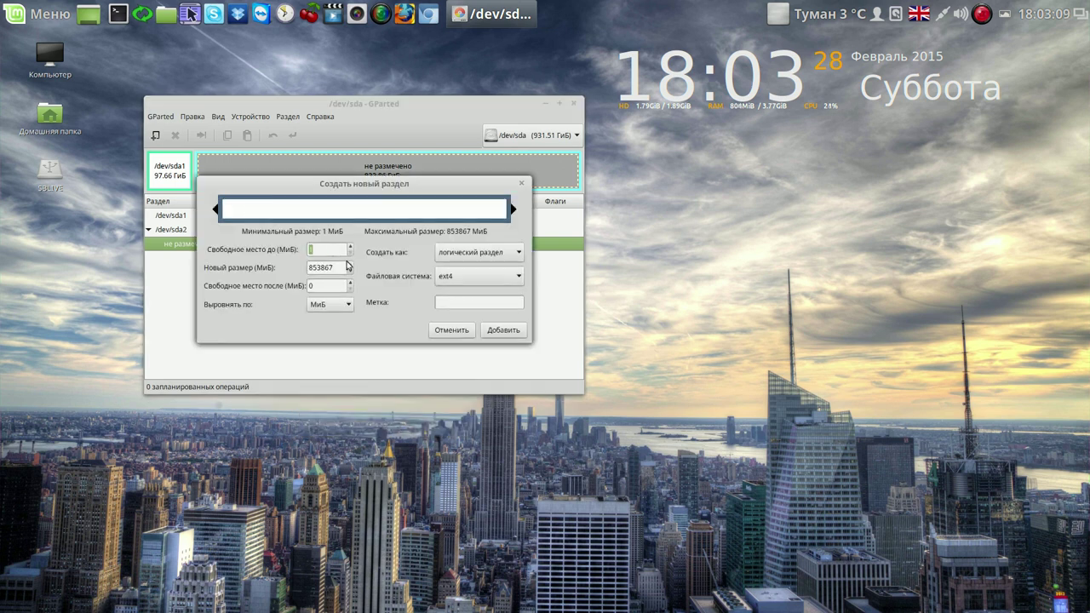
pyautogui.moveTo(338, 267); pyautogui.dragTo(293, 270)
pyautogui.write('100000')
pyautogui.click(328, 286)
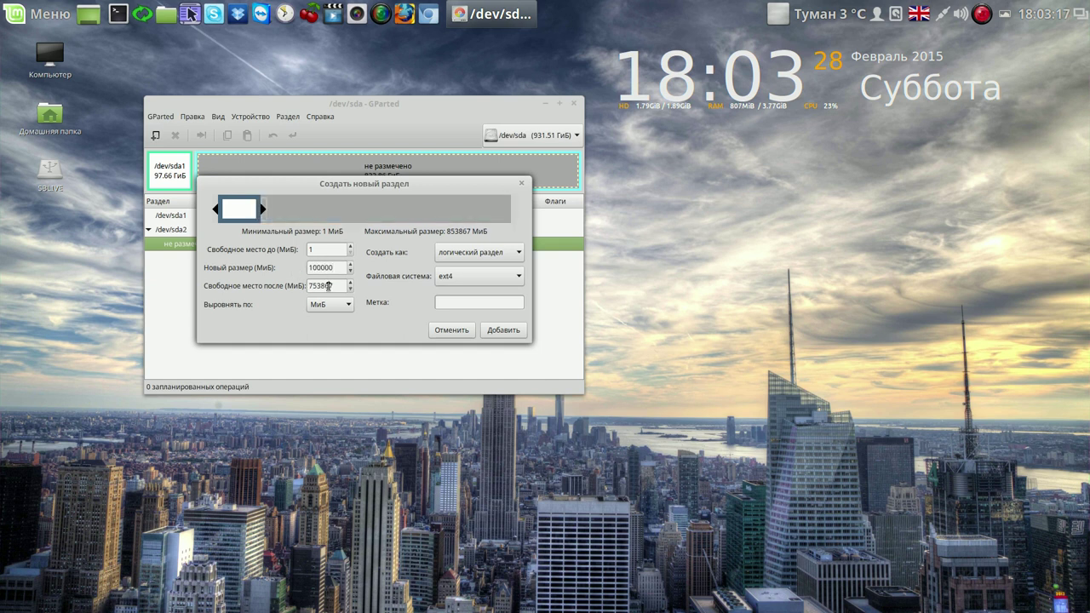
pyautogui.click(516, 277)
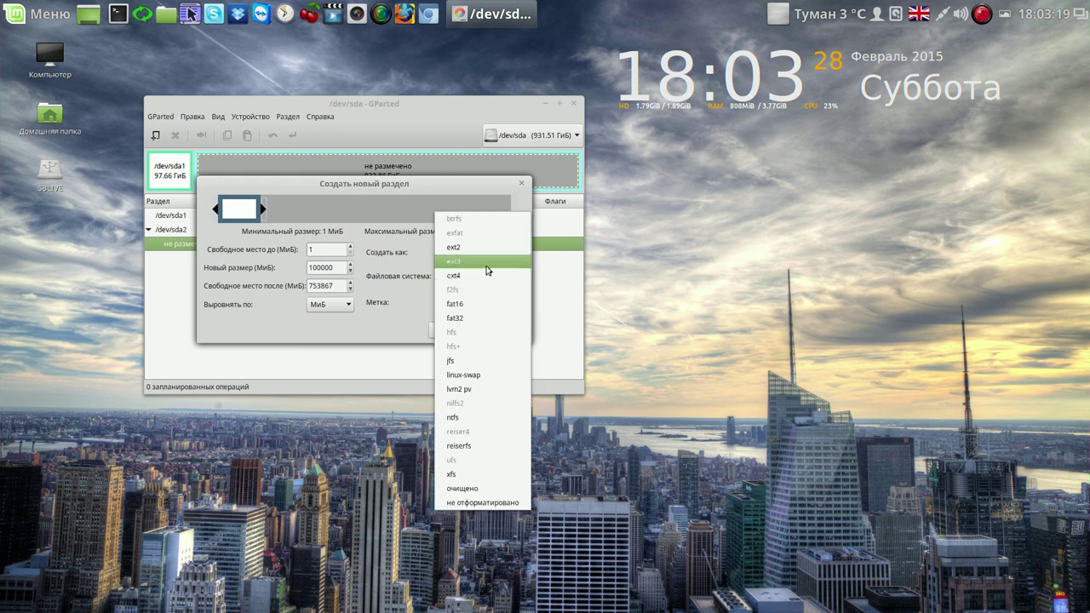
pyautogui.click(490, 262)
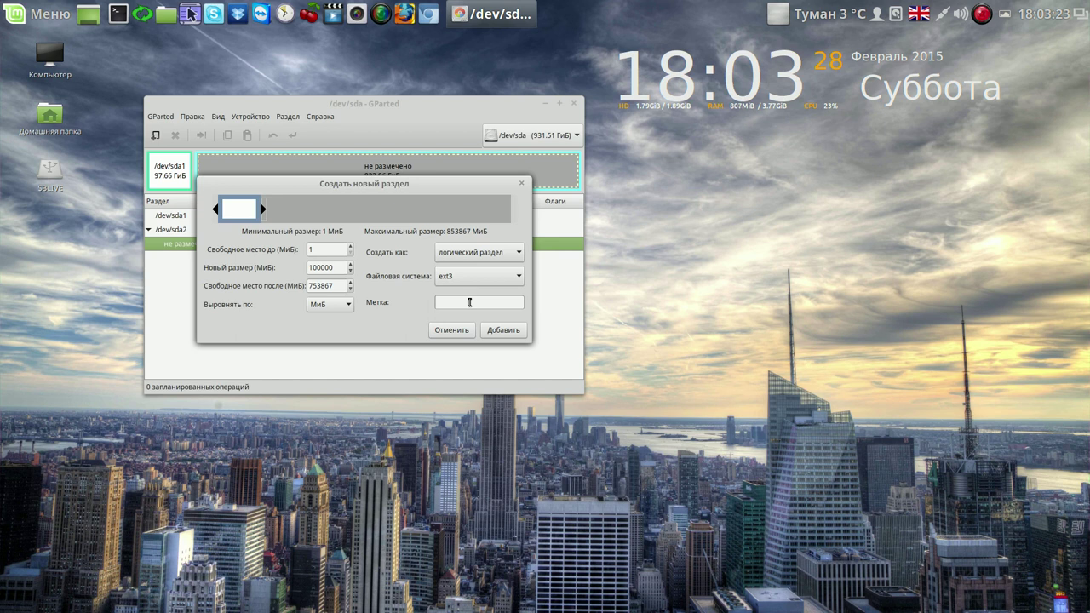
pyautogui.click(469, 302)
pyautogui.write('m')
pyautogui.click(504, 331)
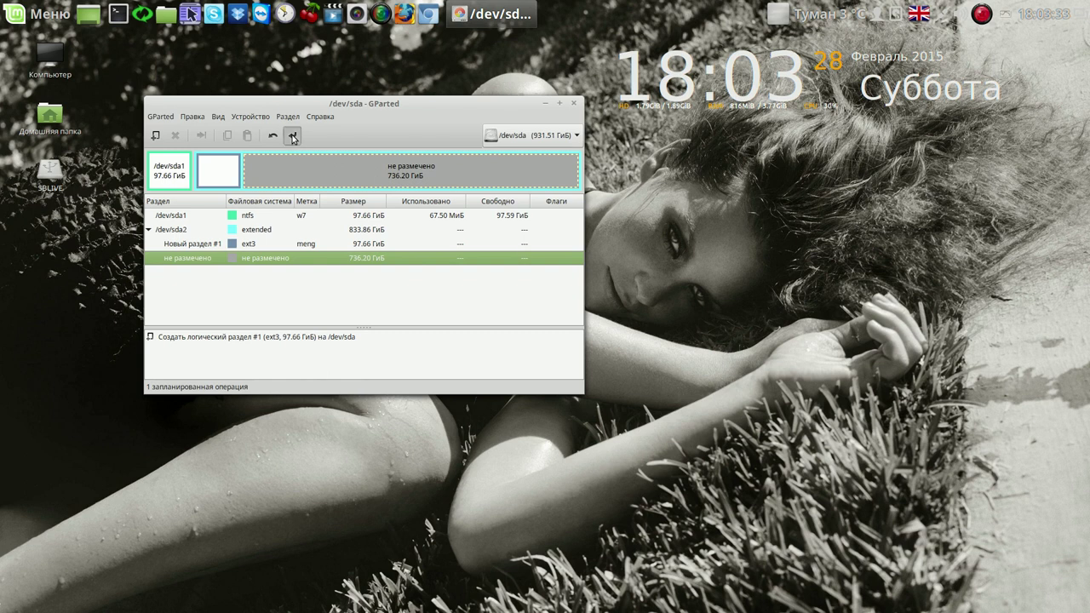
# Apply the pending creation of the meng partition, close the report and ignore the libparted error about /dev/sdd
pyautogui.click(292, 136)
pyautogui.click(479, 302)
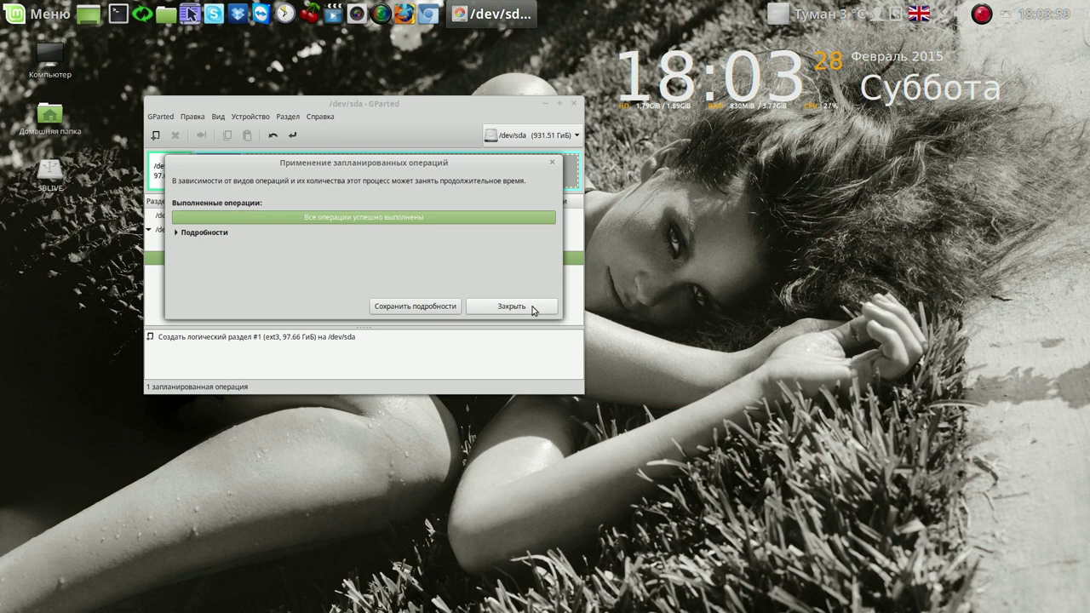
pyautogui.click(533, 310)
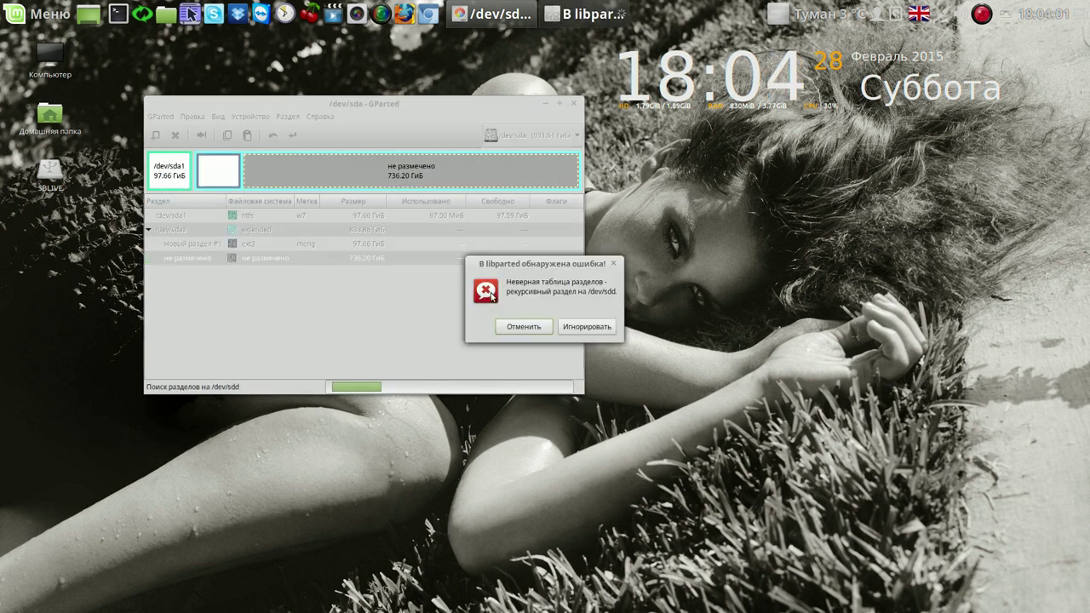
pyautogui.click(587, 327)
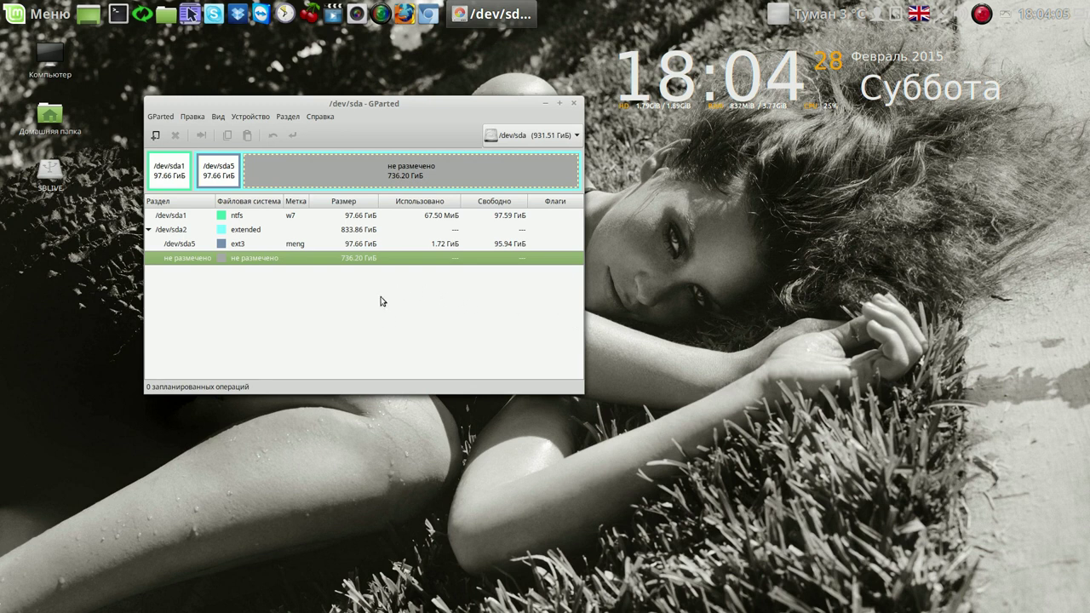
# Define a 100000 MiB logical ext3 partition labelled mrus in the unallocated space after /dev/sda5
pyautogui.rightClick(297, 260)
pyautogui.click(321, 265)
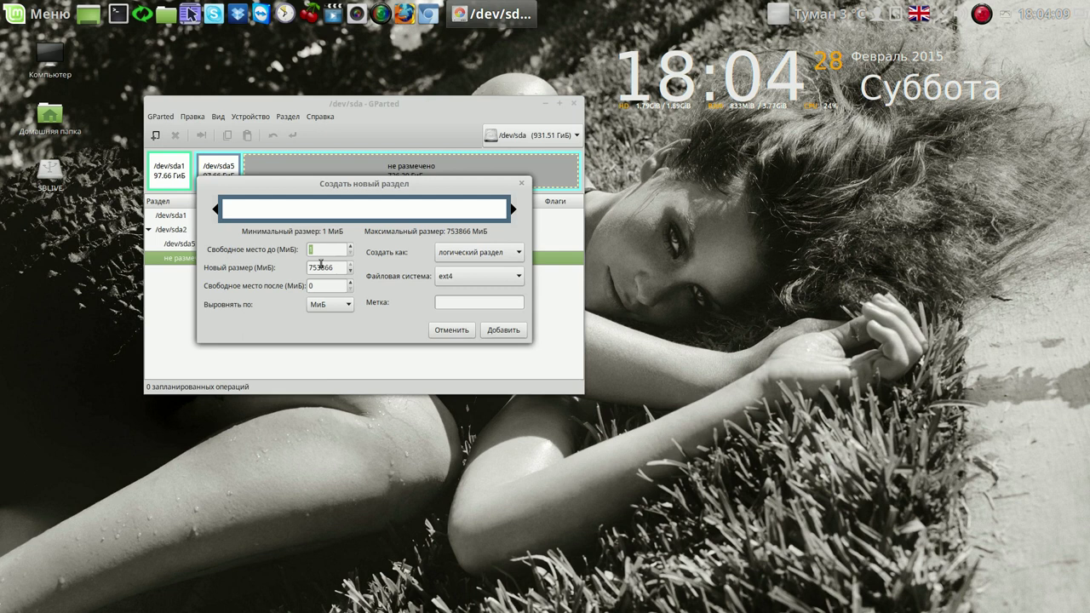
pyautogui.press('Tab')
pyautogui.write('100000')
pyautogui.click(328, 286)
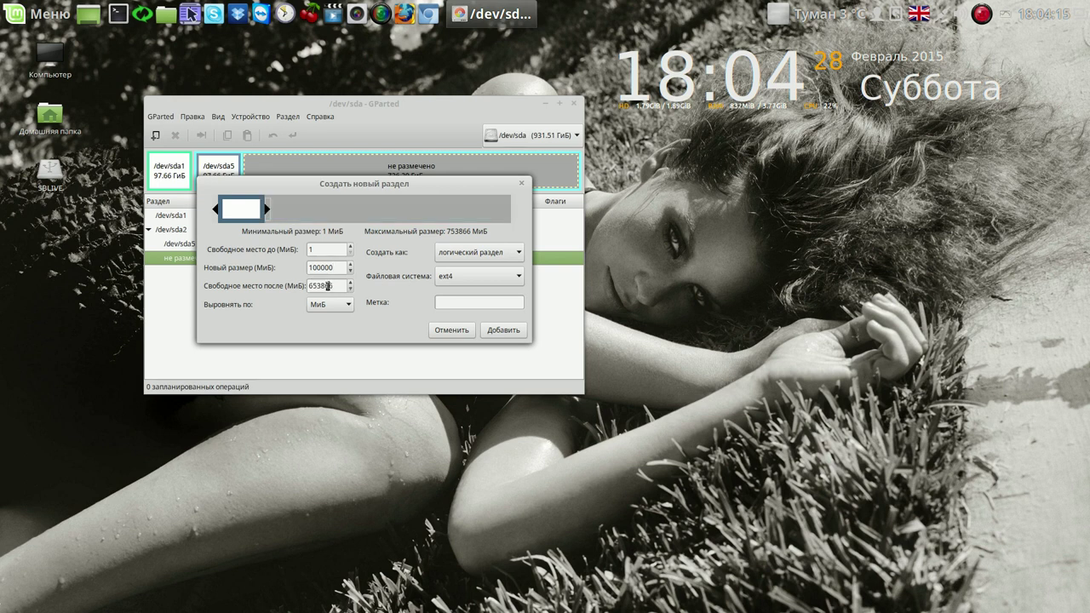
pyautogui.click(511, 277)
pyautogui.click(489, 262)
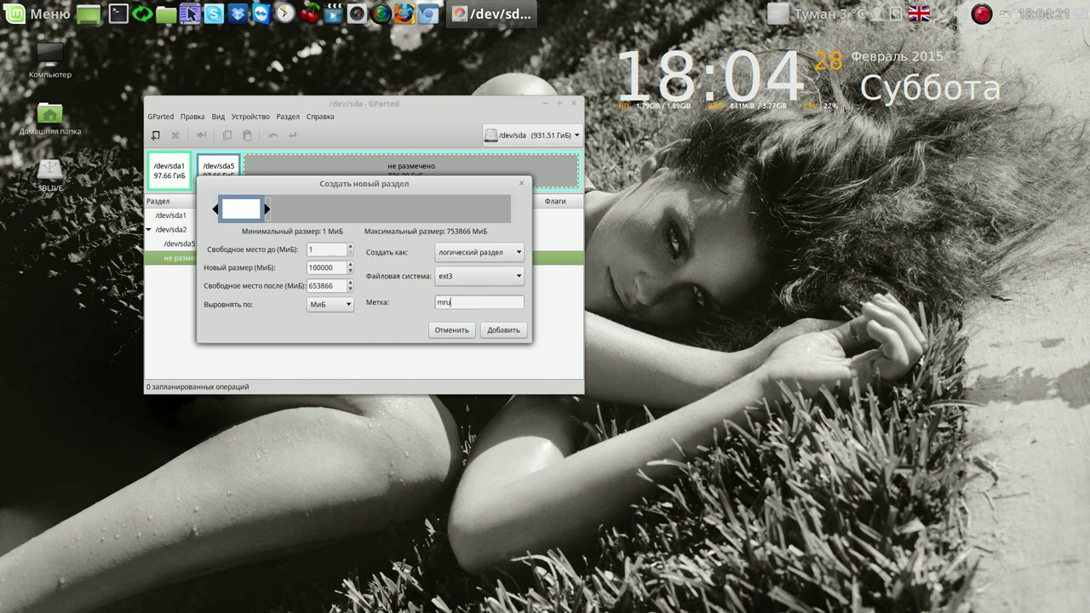
pyautogui.click(504, 330)
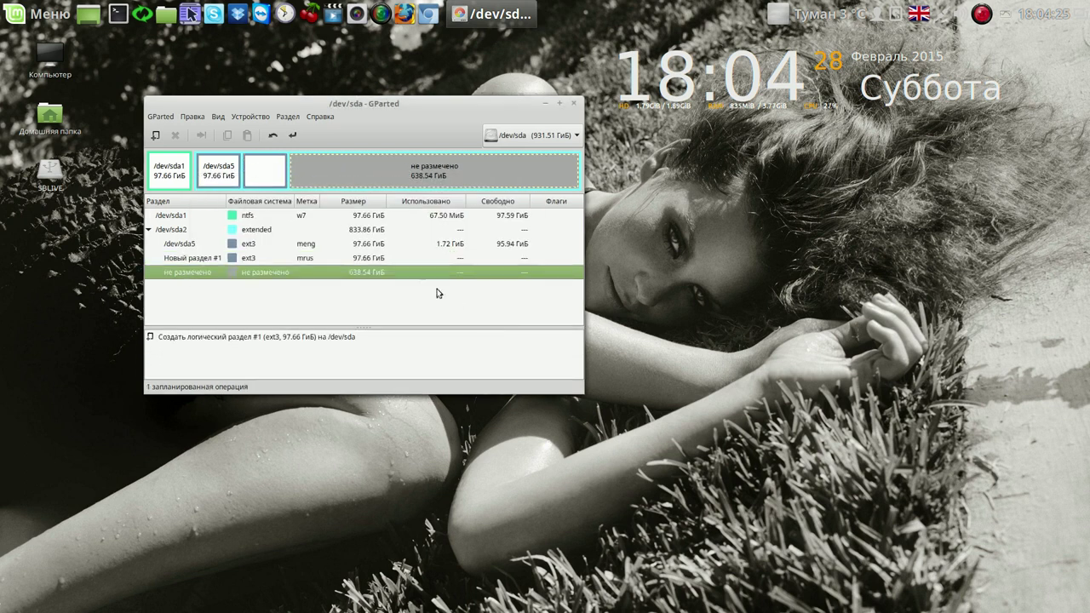
# Apply the pending creation of the mrus partition, close the report and ignore the libparted error
pyautogui.click(291, 136)
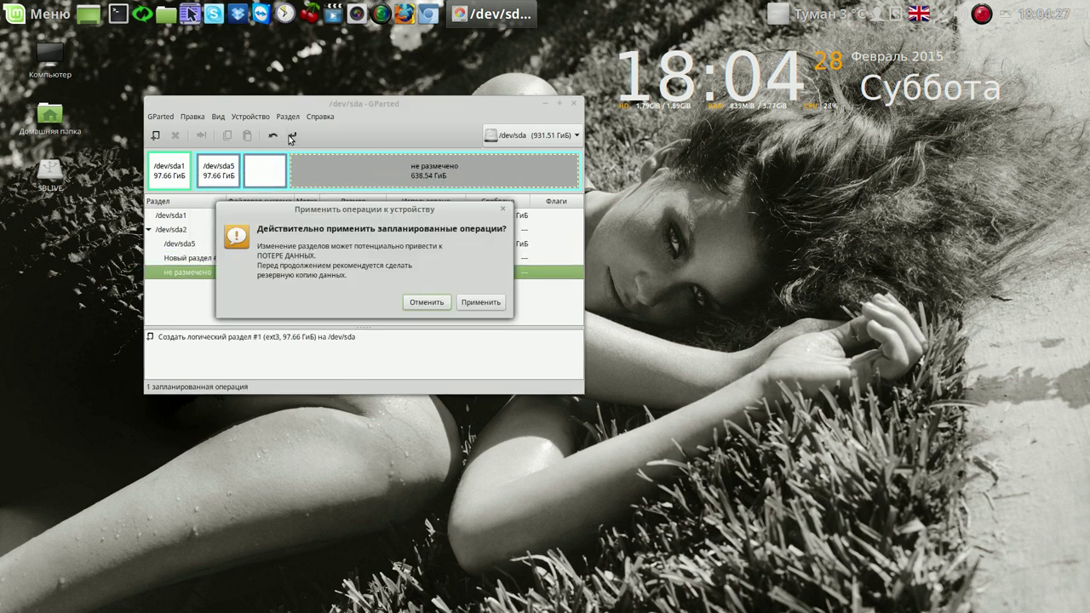
pyautogui.click(494, 304)
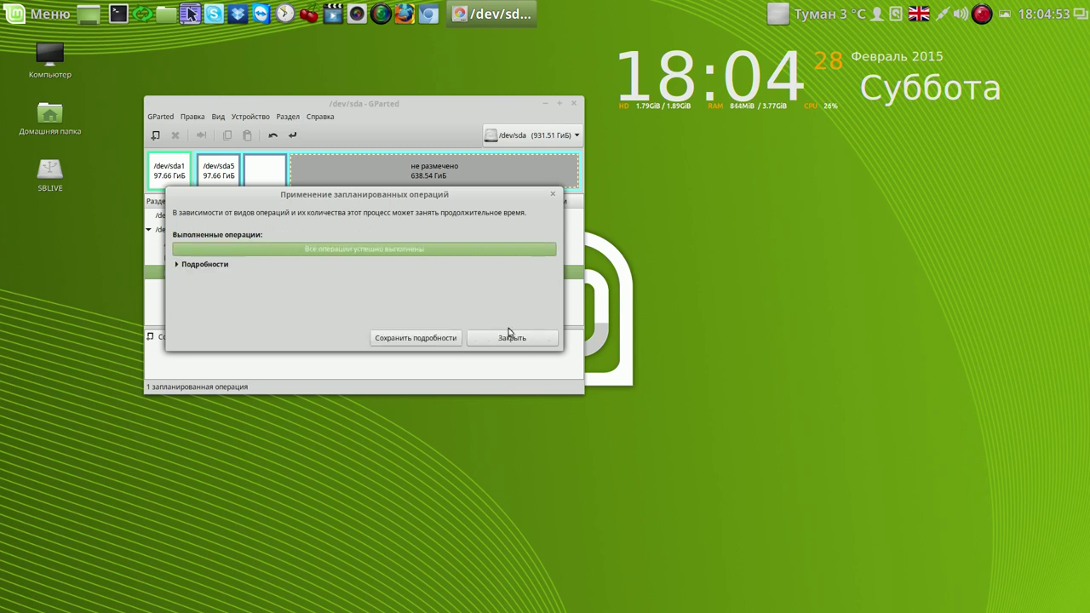
pyautogui.click(511, 337)
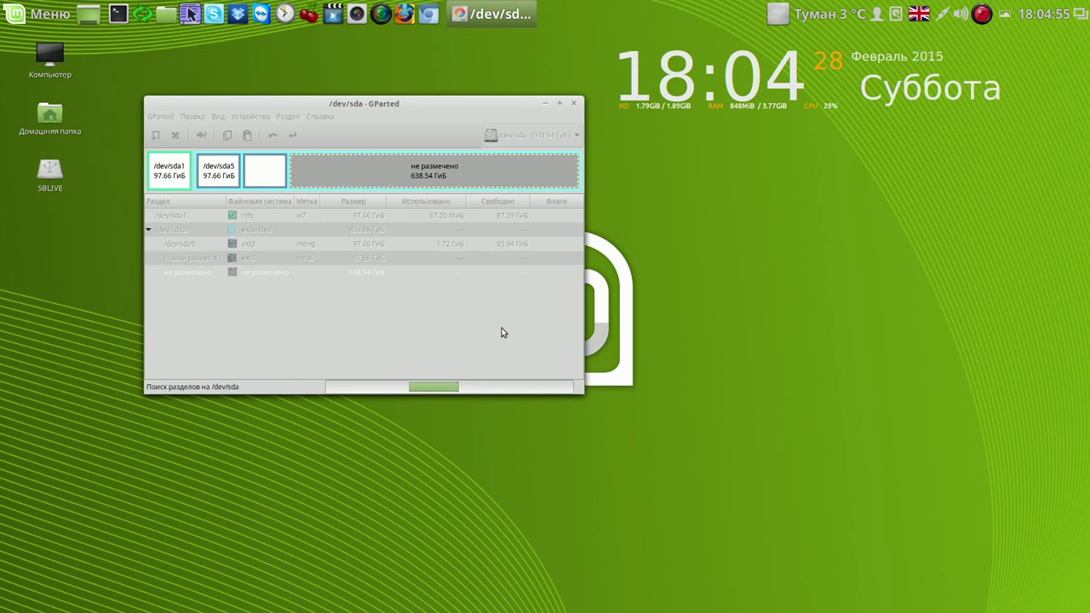
pyautogui.click(583, 327)
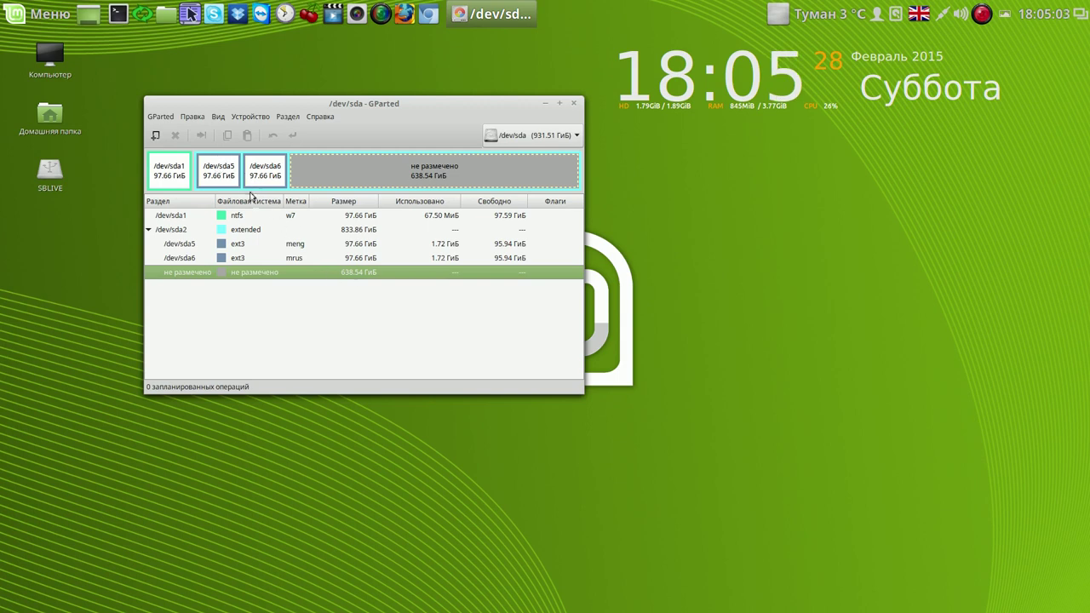
# Define a 100000 MiB logical ext3 partition labelled wrk in the unallocated space after /dev/sda6
pyautogui.rightClick(288, 273)
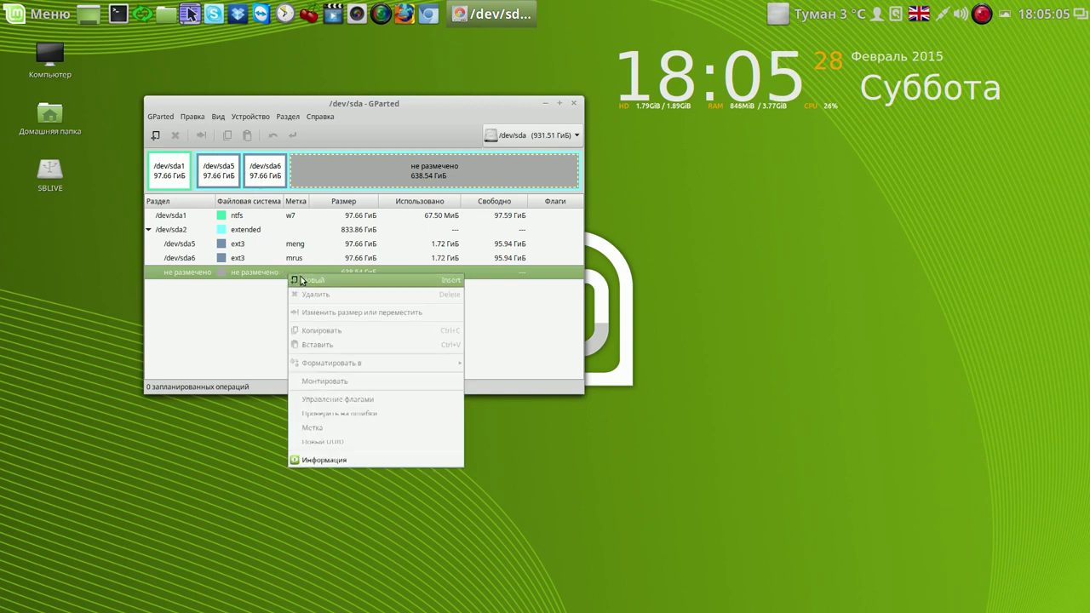
pyautogui.click(301, 281)
pyautogui.press('Tab')
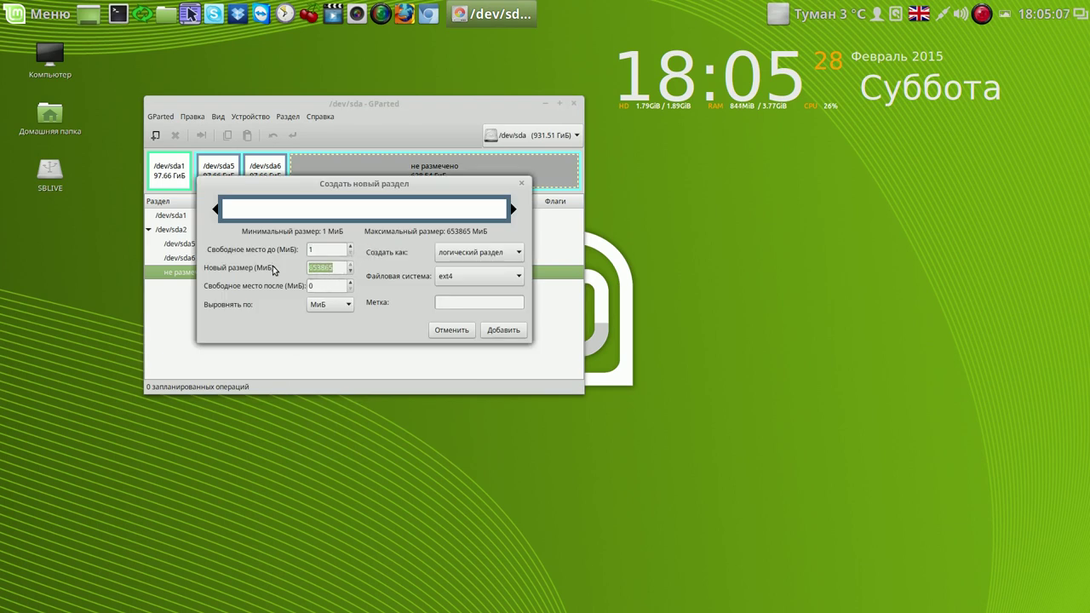
pyautogui.write('100000')
pyautogui.click(518, 278)
pyautogui.click(496, 267)
pyautogui.click(477, 303)
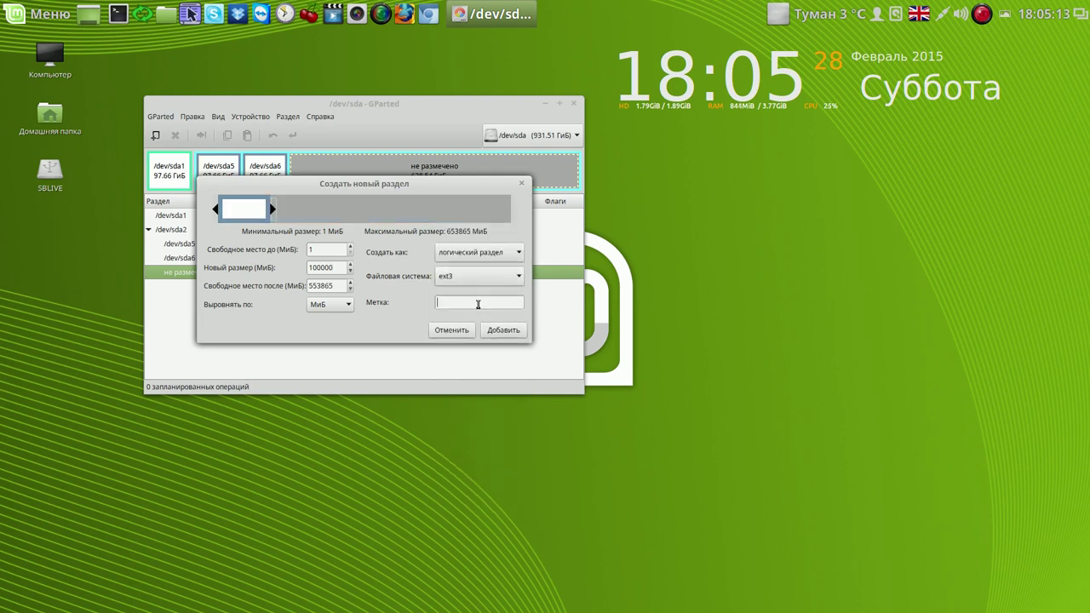
pyautogui.write('w')
pyautogui.click(504, 330)
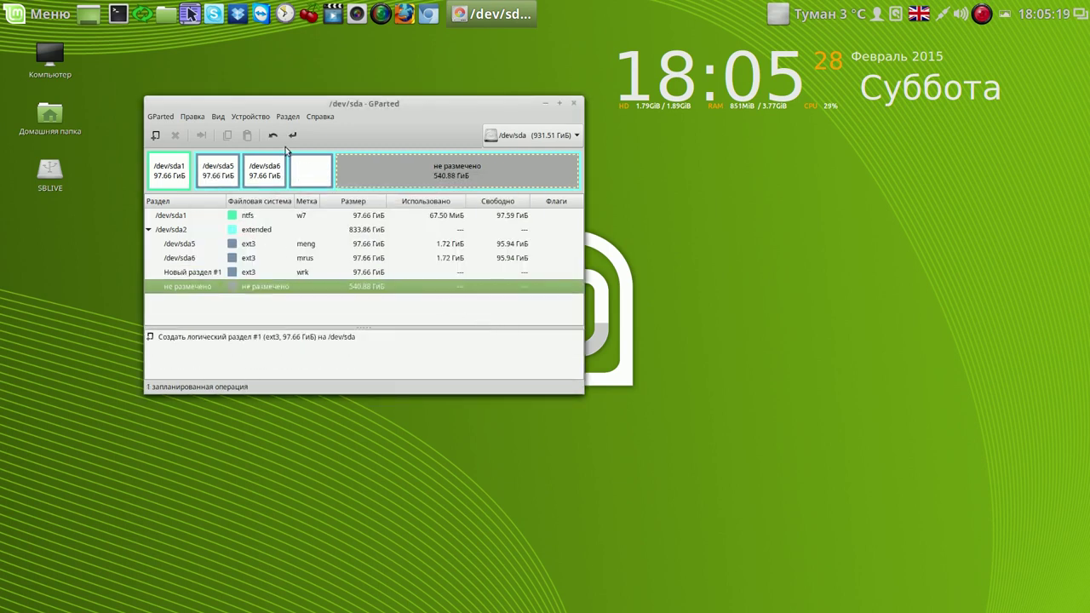
# Apply the pending creation of the wrk partition, close the report and ignore the libparted error about /dev/sdd
pyautogui.click(292, 135)
pyautogui.click(481, 303)
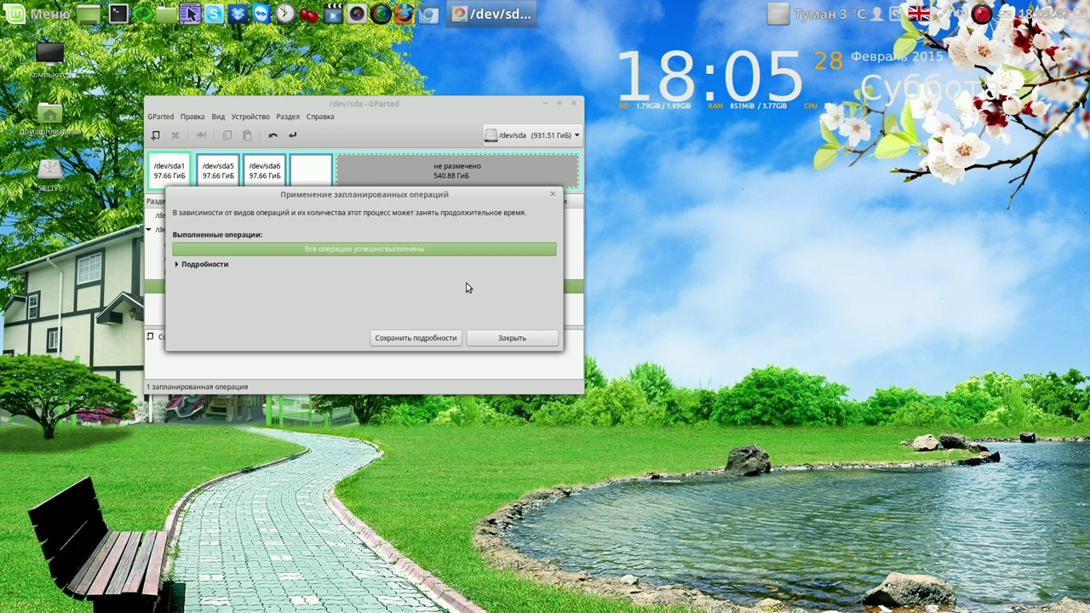
pyautogui.click(512, 338)
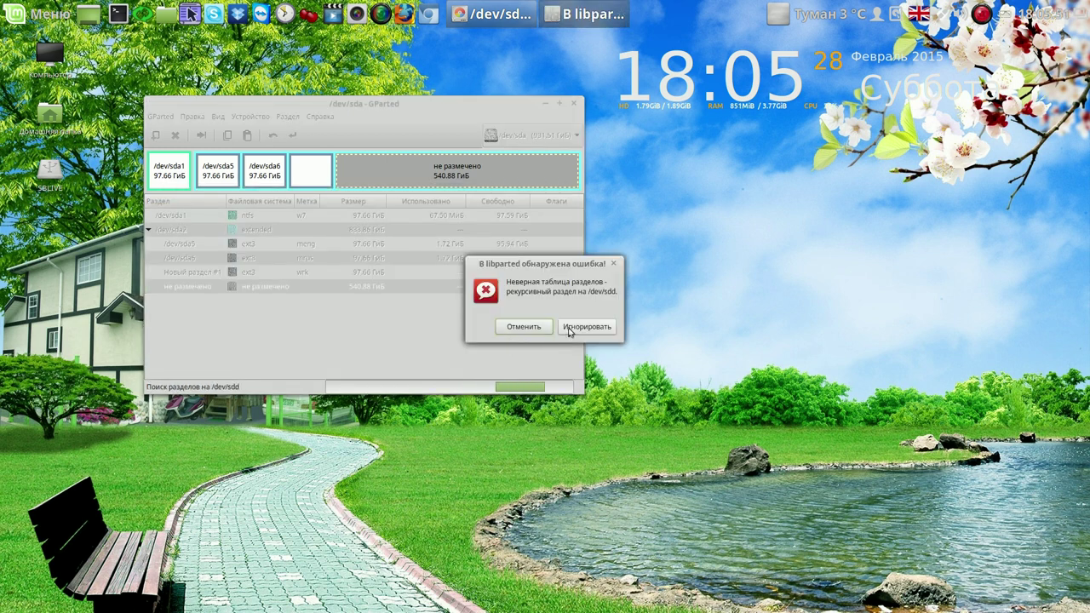
pyautogui.click(569, 330)
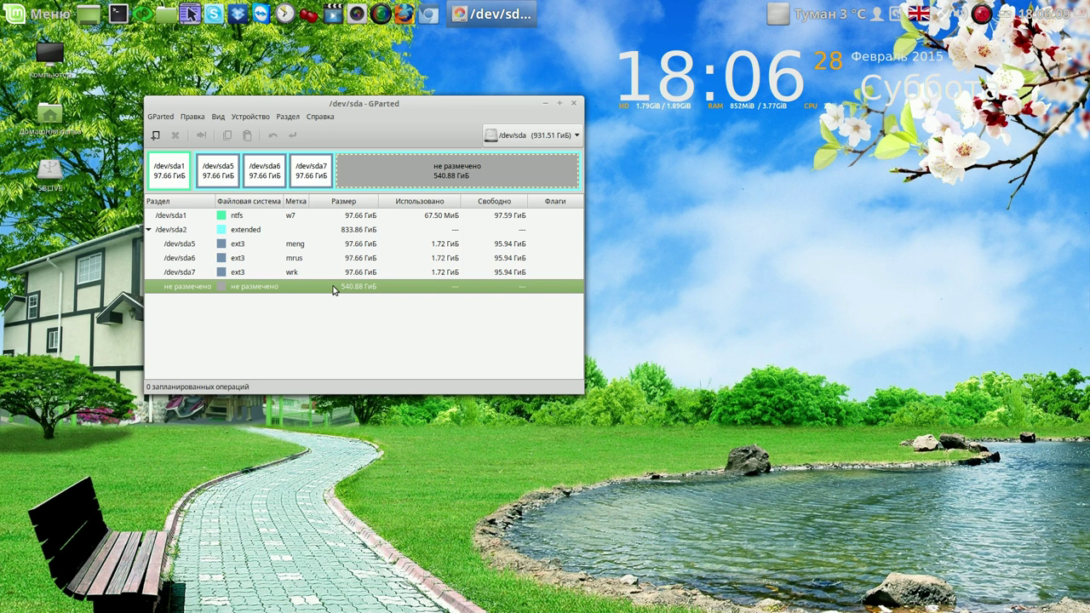
# Define a logical NTFS partition labelled data that fills all the unallocated space after /dev/sda7
pyautogui.rightClick(333, 290)
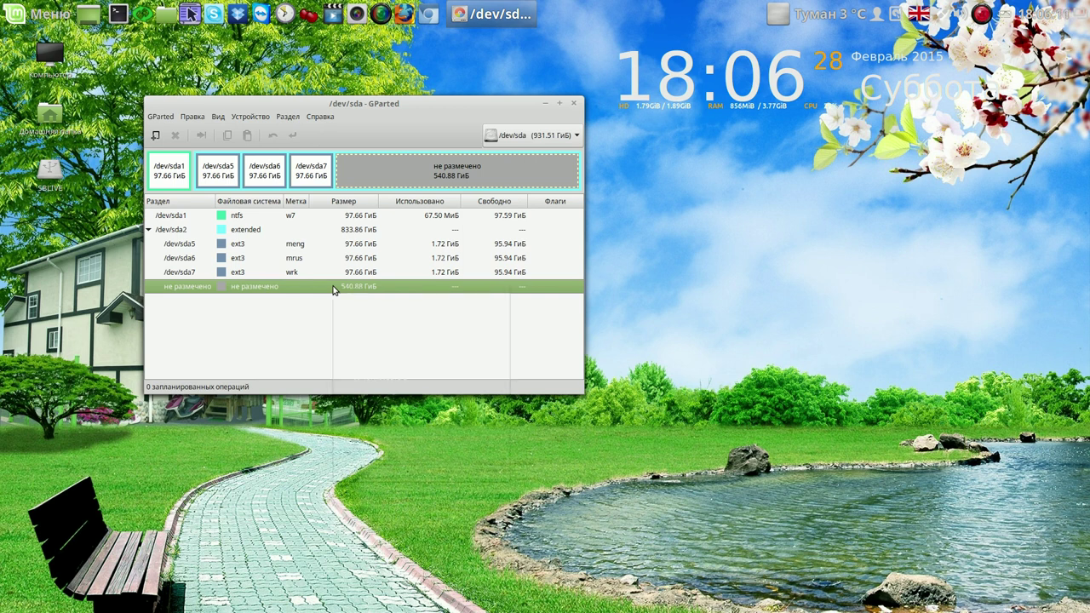
pyautogui.click(344, 292)
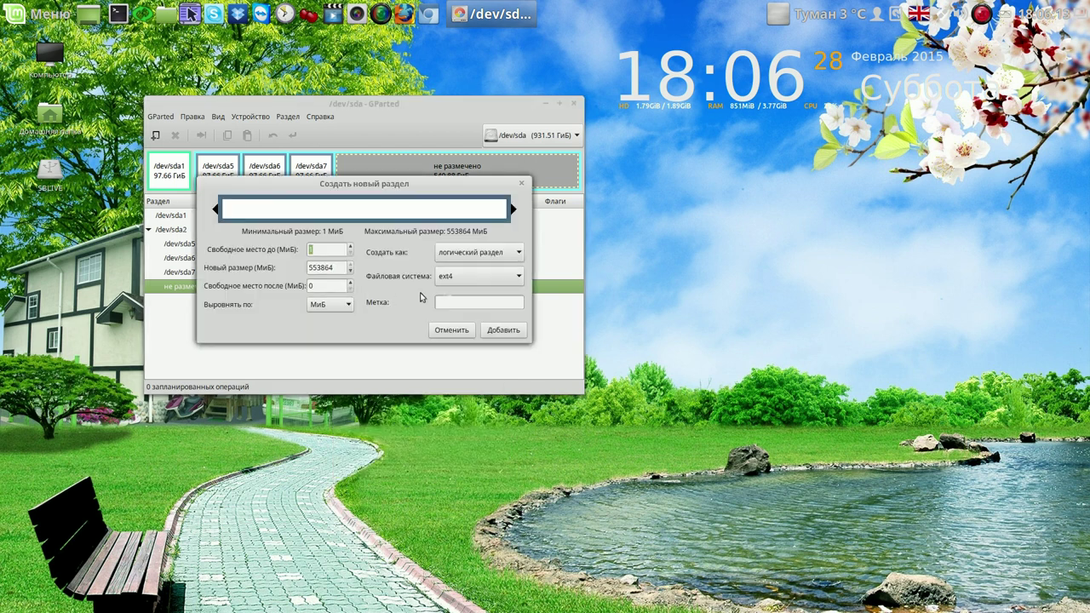
pyautogui.click(517, 277)
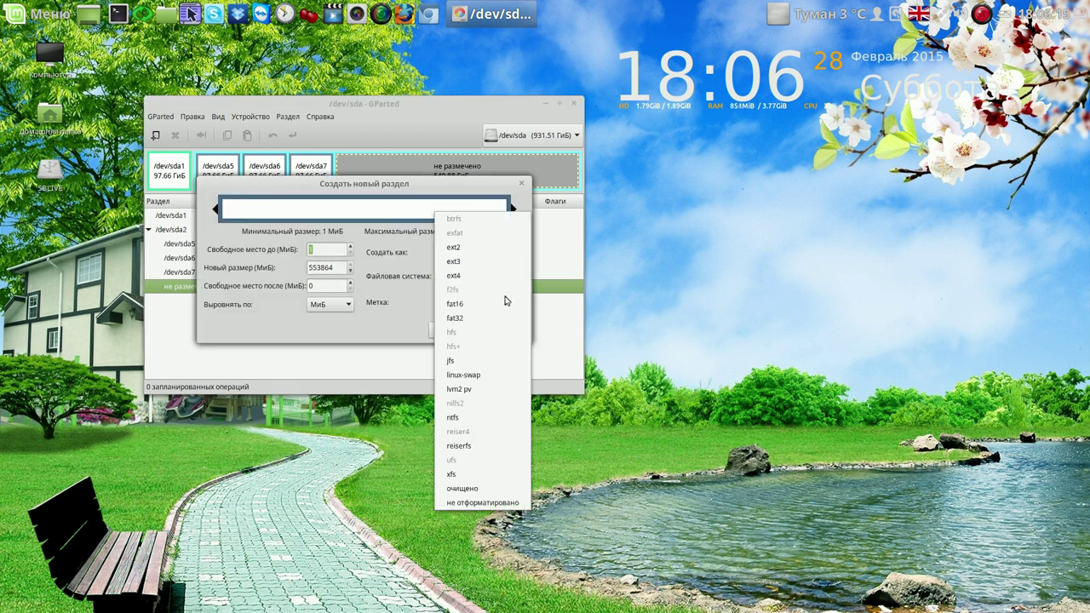
pyautogui.click(468, 418)
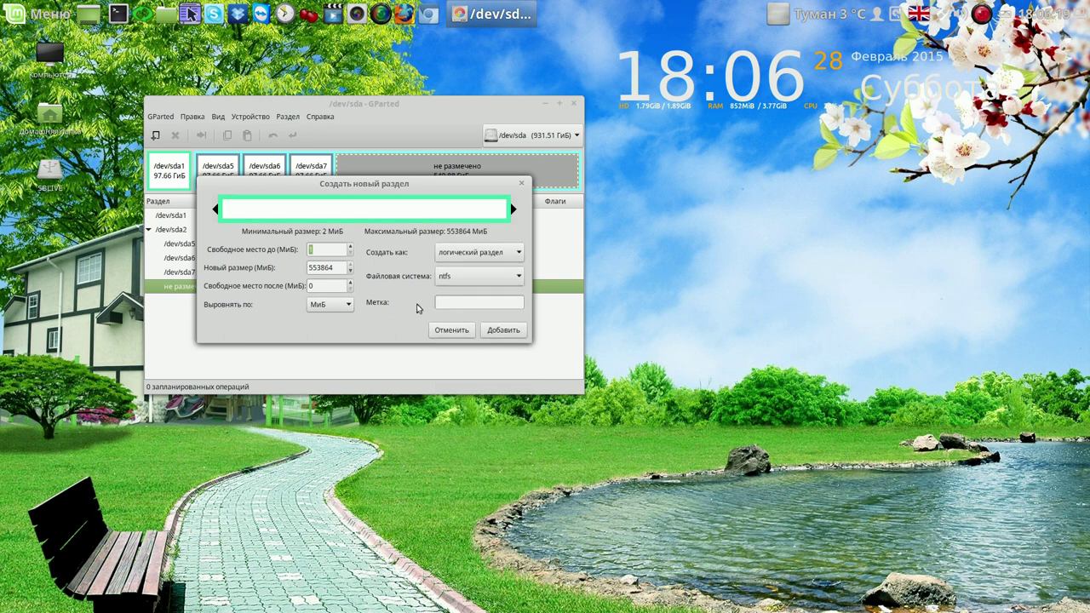
pyautogui.click(474, 303)
pyautogui.write('data')
pyautogui.click(503, 330)
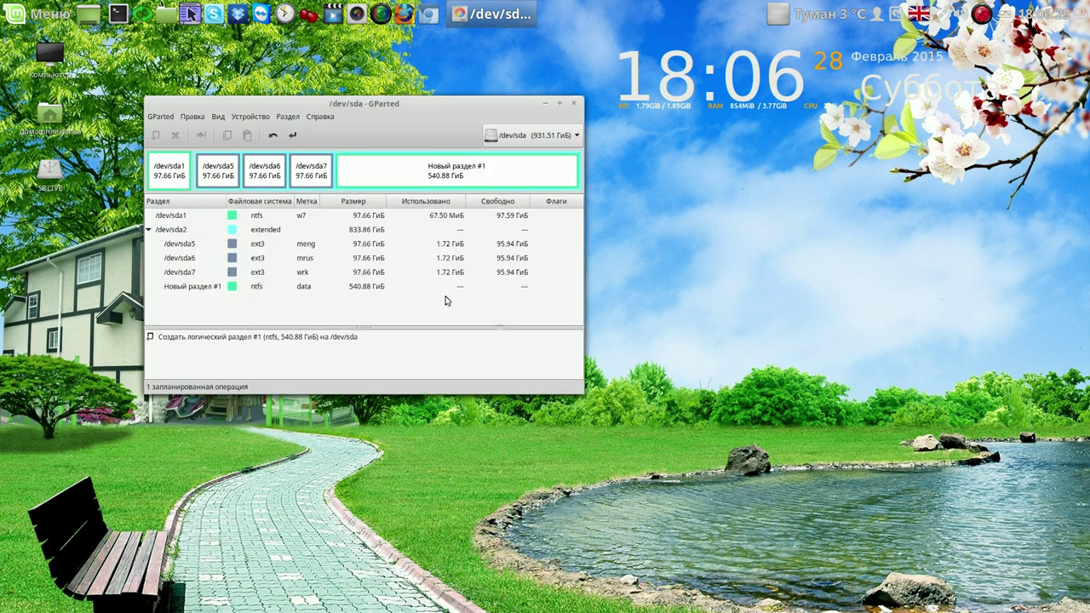
# Apply the pending creation of the data partition, close the report and ignore the libparted error
pyautogui.click(292, 134)
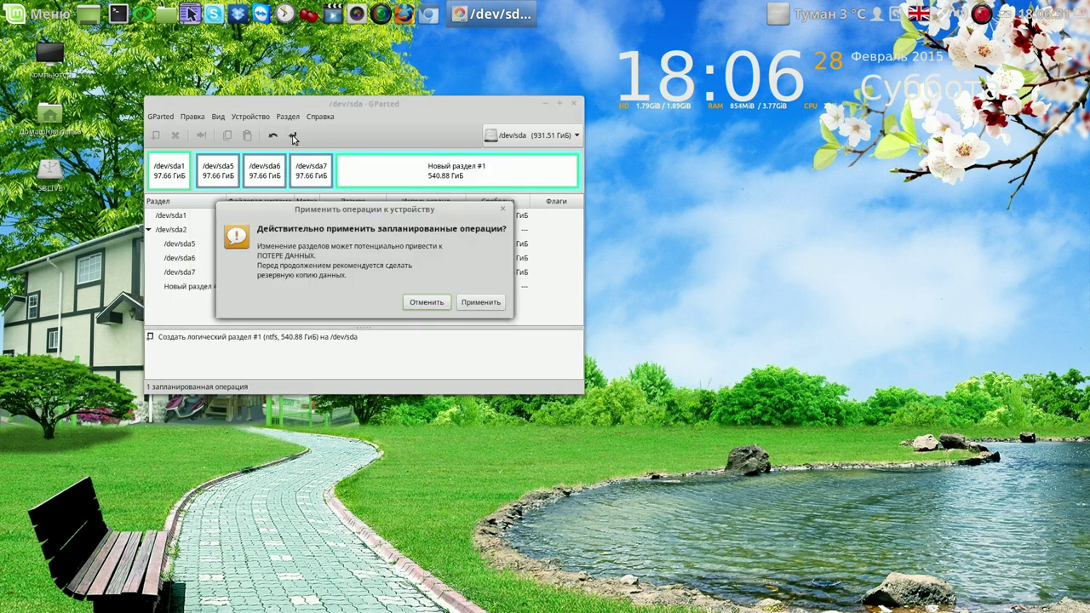
pyautogui.click(480, 303)
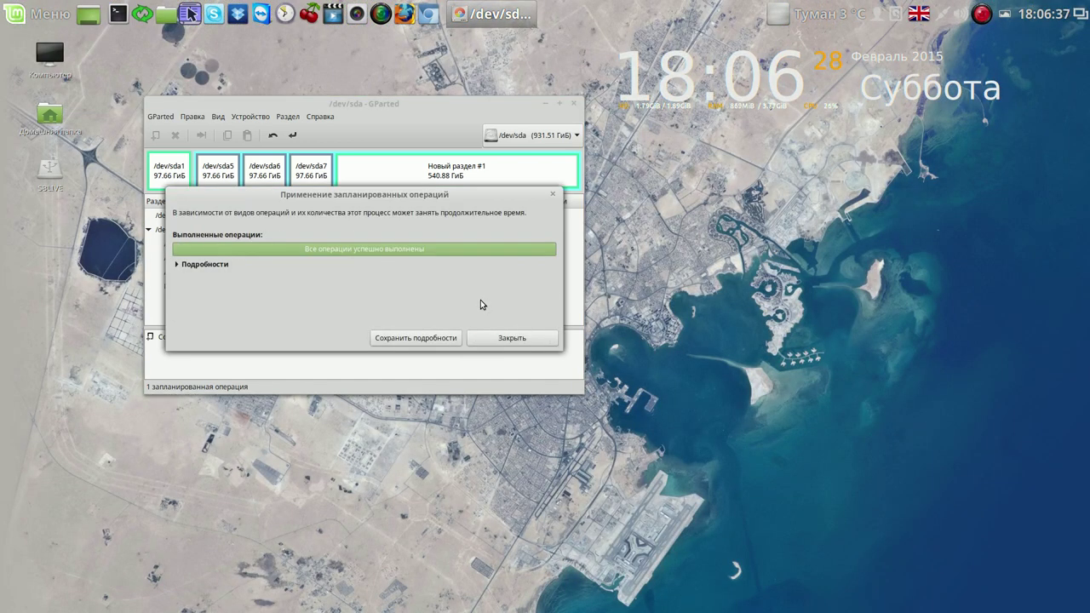
pyautogui.click(517, 338)
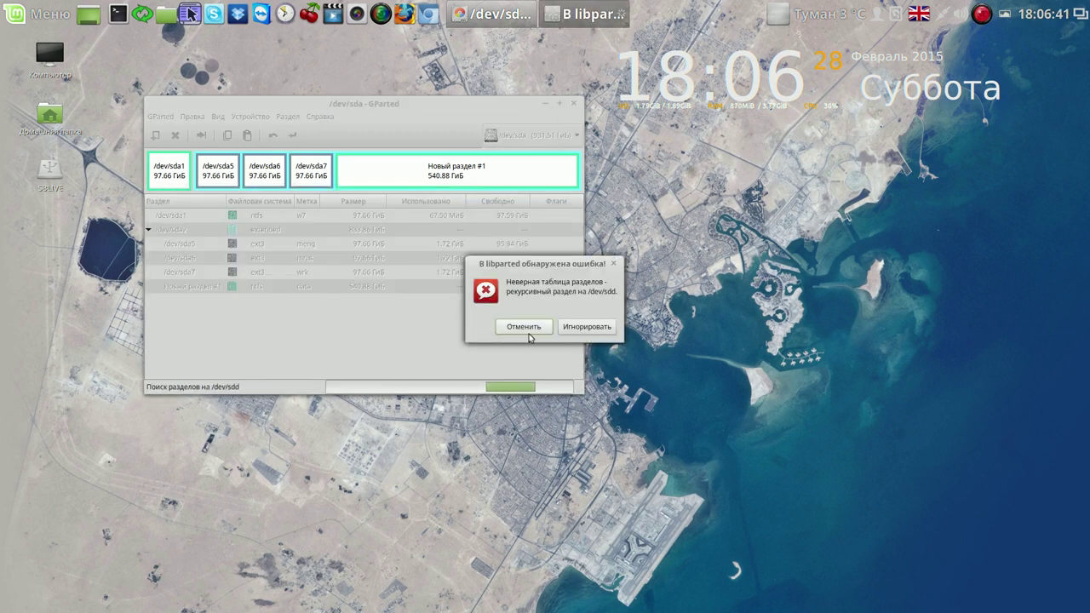
pyautogui.click(587, 327)
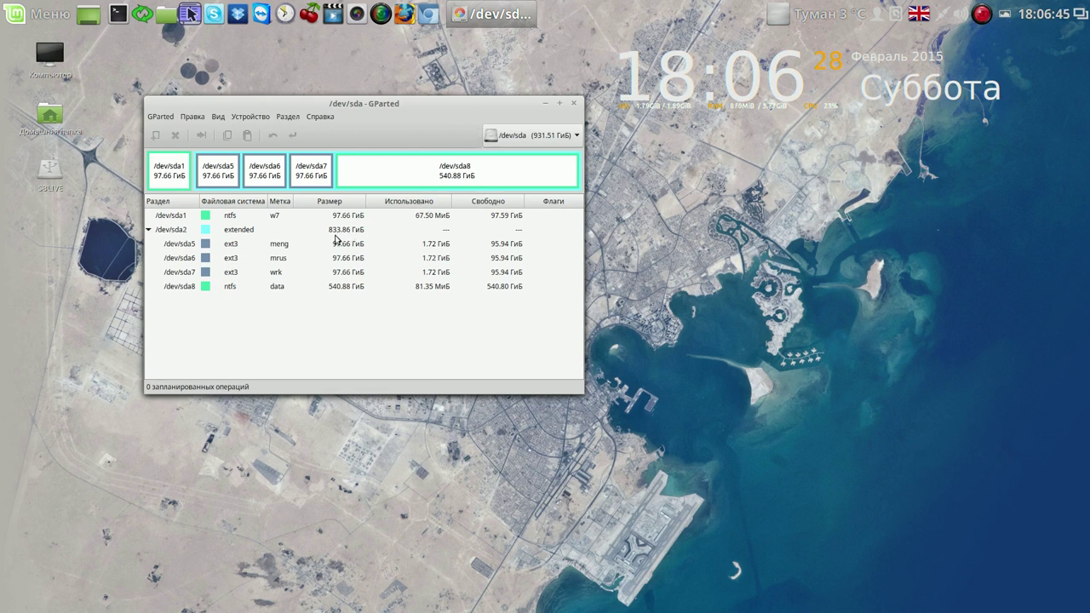
# Set the boot flag on the w7 partition /dev/sda1 and ignore the libparted error about /dev/sdd
pyautogui.click(160, 220)
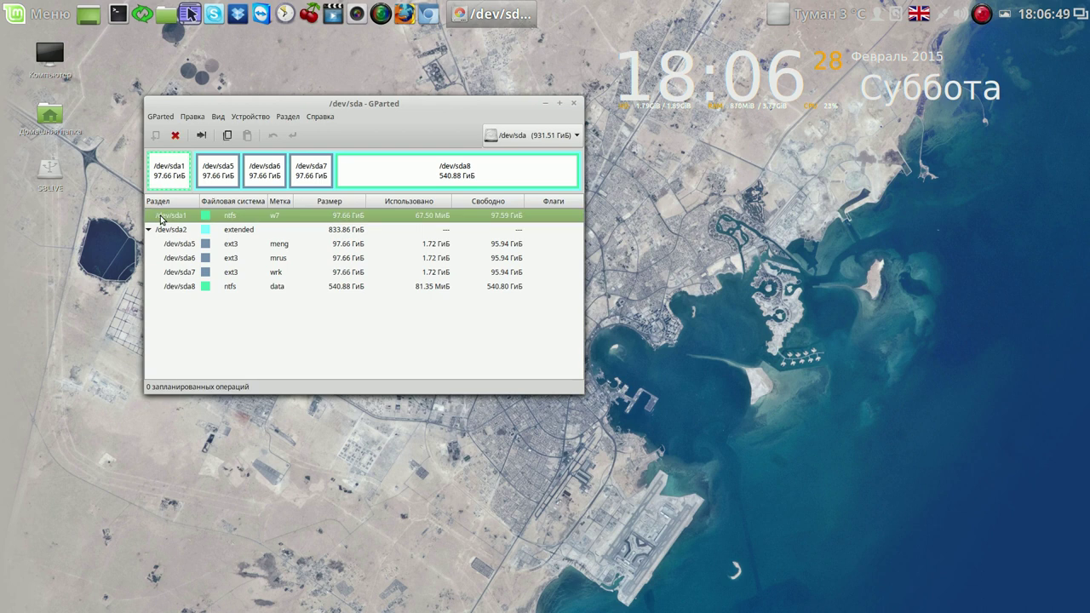
pyautogui.rightClick(344, 215)
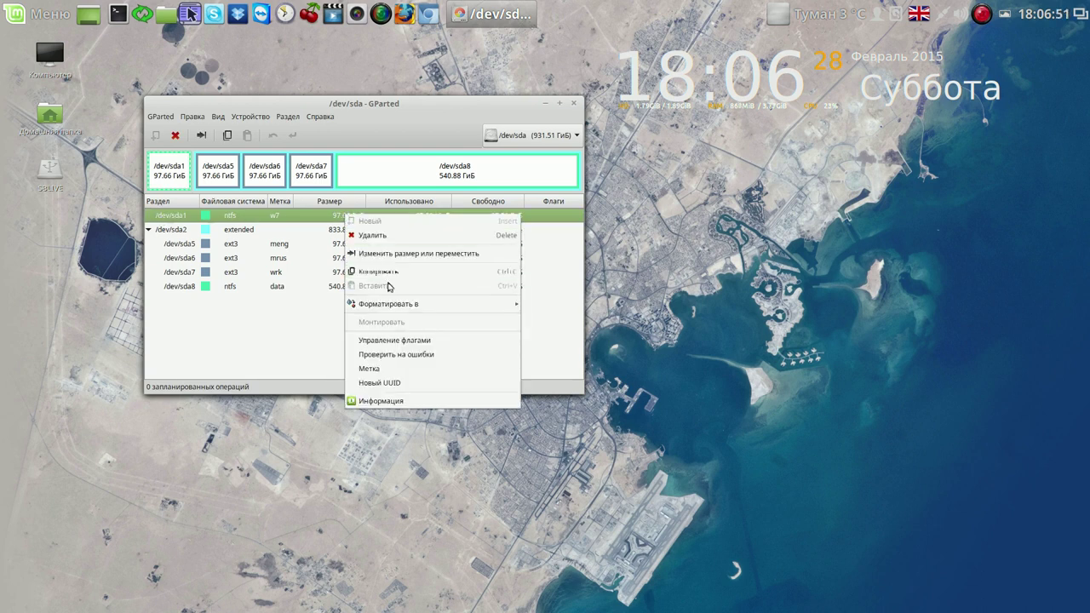
pyautogui.click(398, 339)
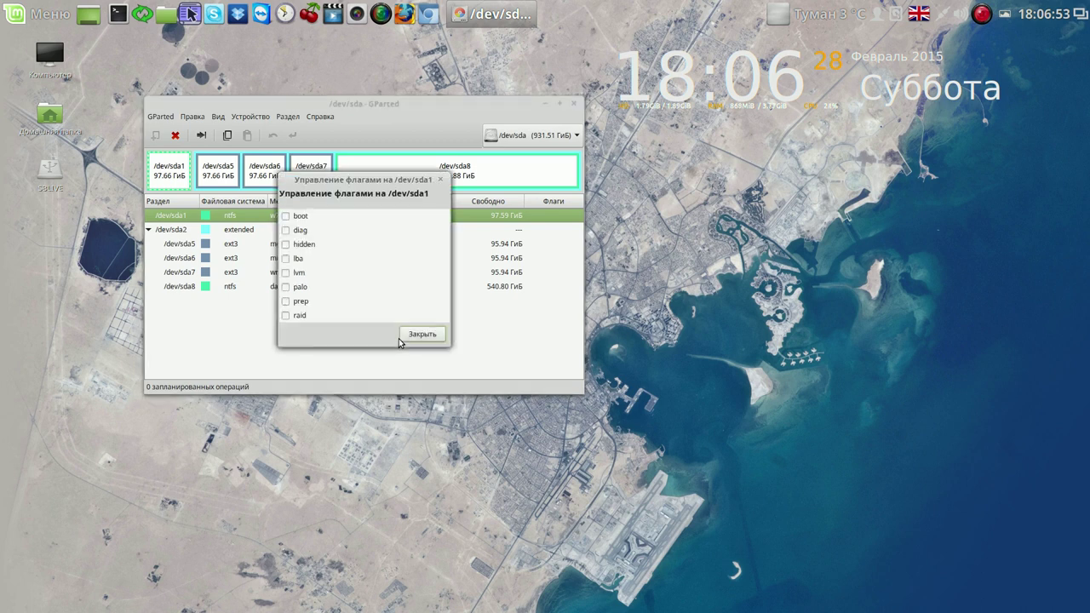
pyautogui.click(286, 217)
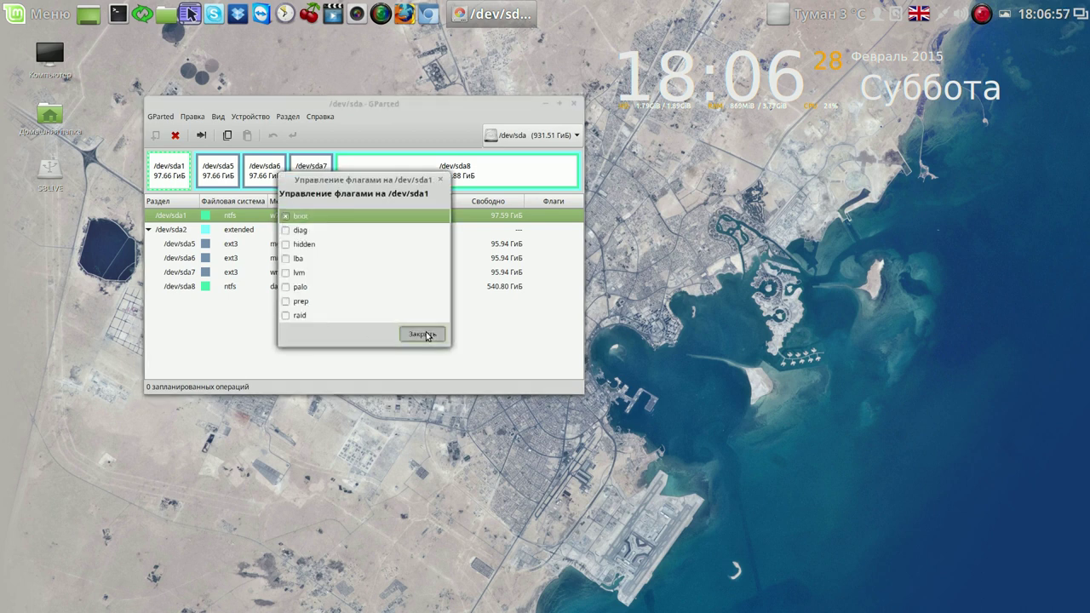
pyautogui.click(422, 334)
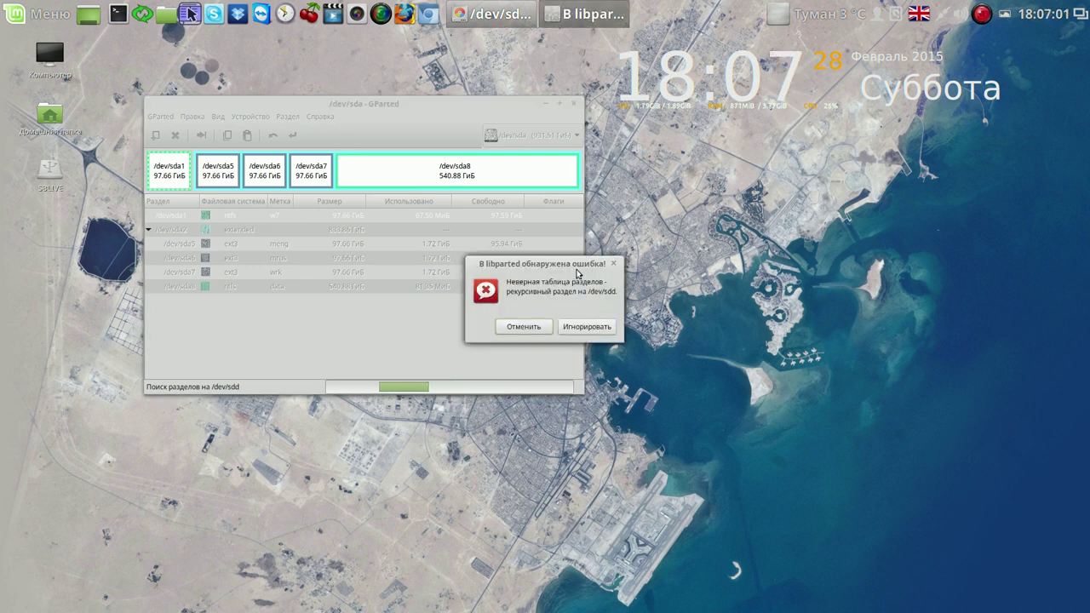
pyautogui.moveTo(575, 267); pyautogui.dragTo(734, 183)
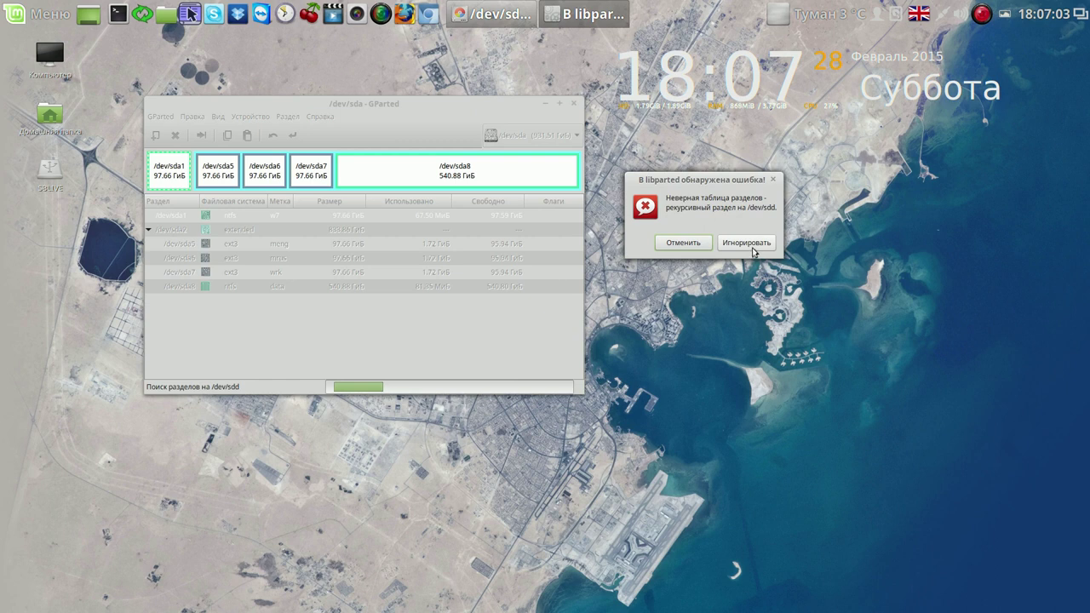
pyautogui.click(750, 245)
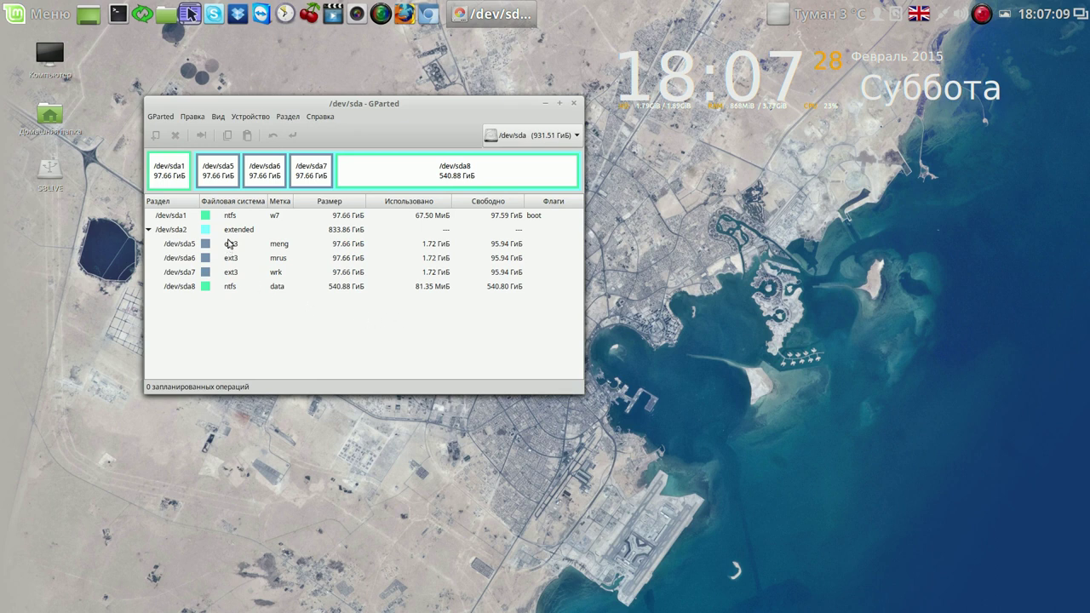
# Review the /dev/sda partitions one by one, from w7 and the extended partition to data, and close the partition editor
pyautogui.click(274, 217)
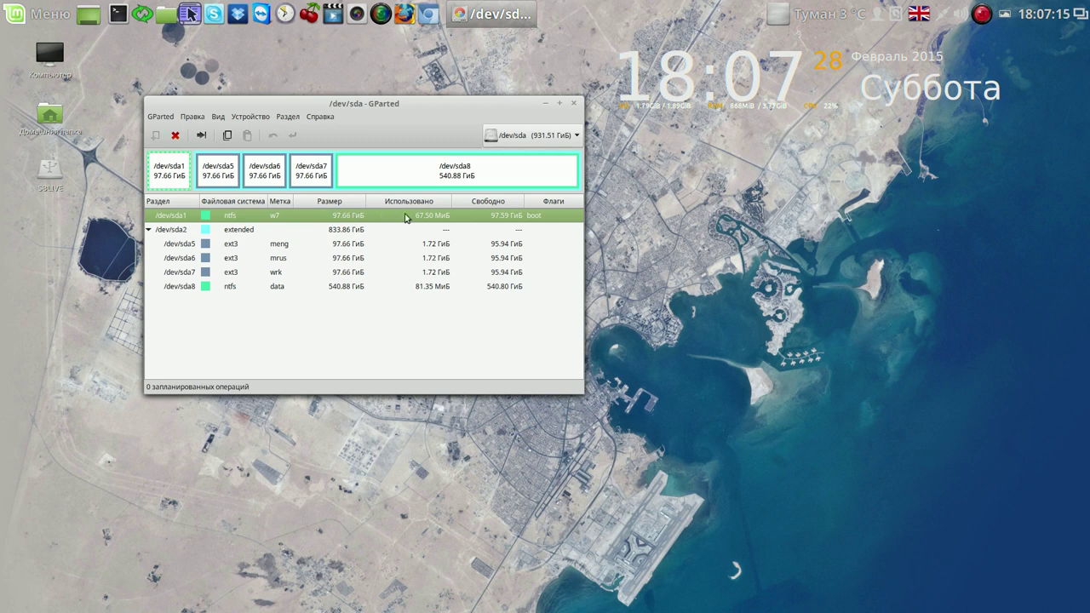
pyautogui.click(280, 233)
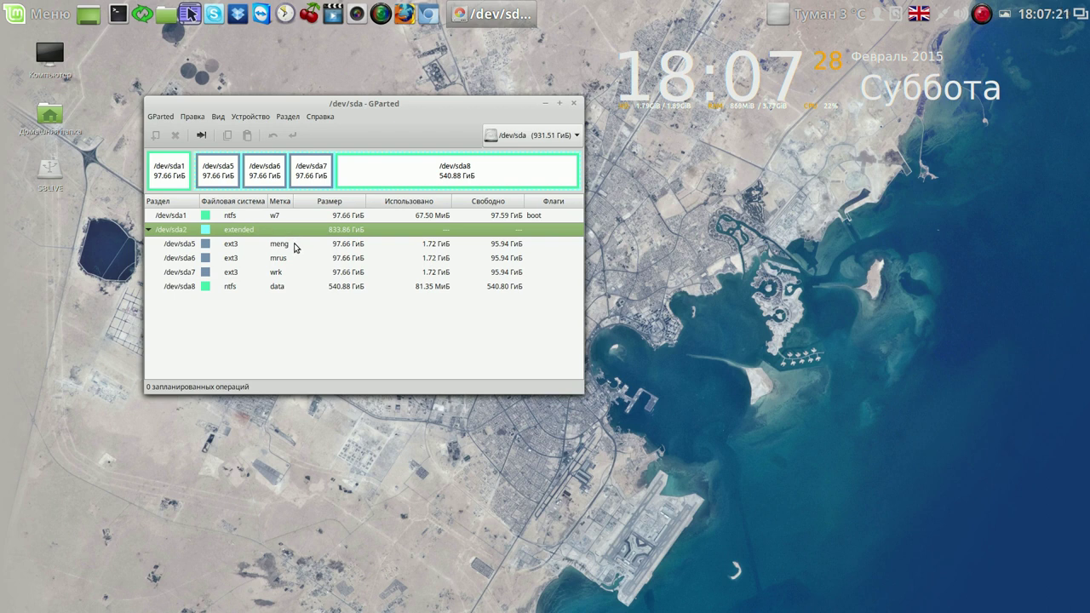
pyautogui.click(294, 245)
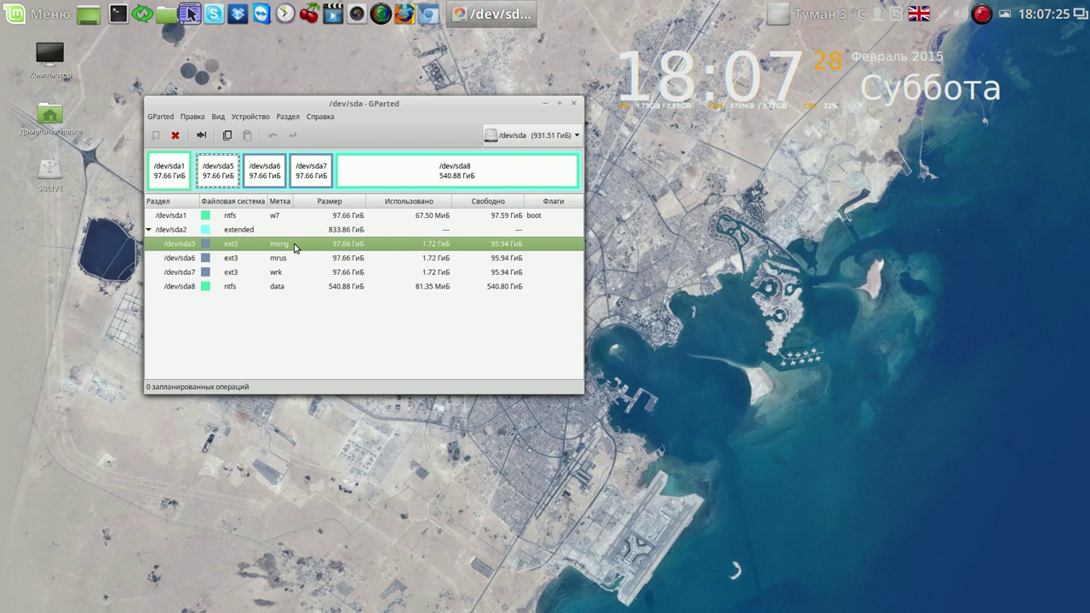
pyautogui.click(297, 259)
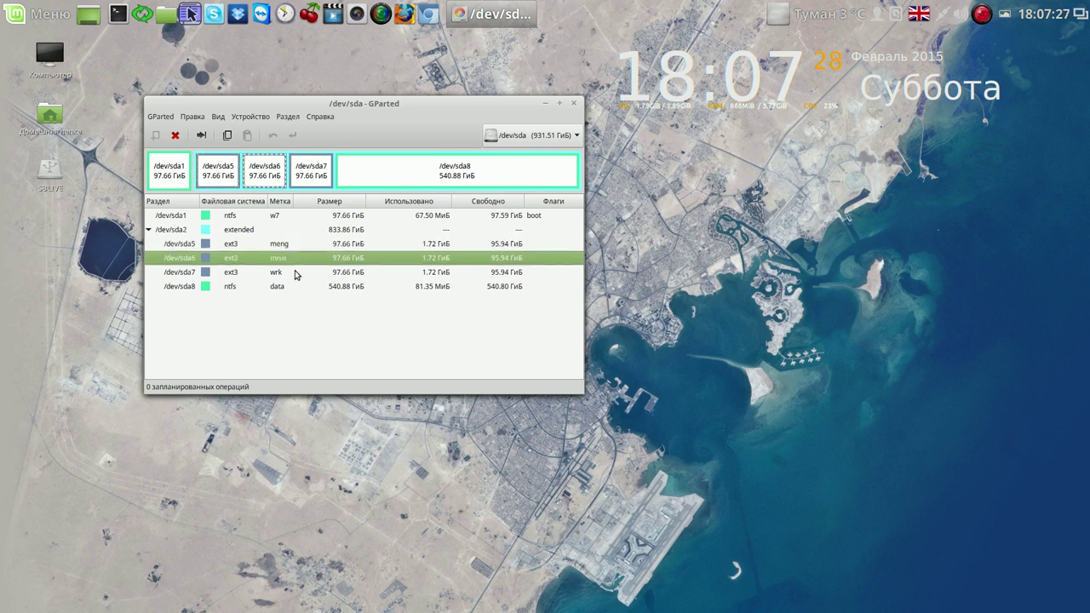
pyautogui.click(294, 272)
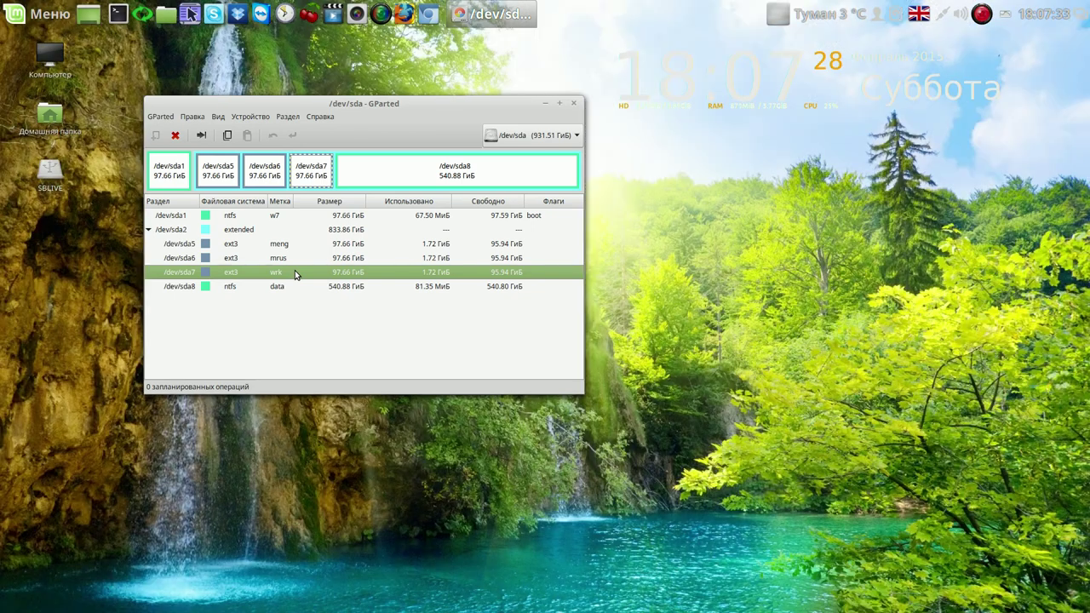
pyautogui.click(283, 287)
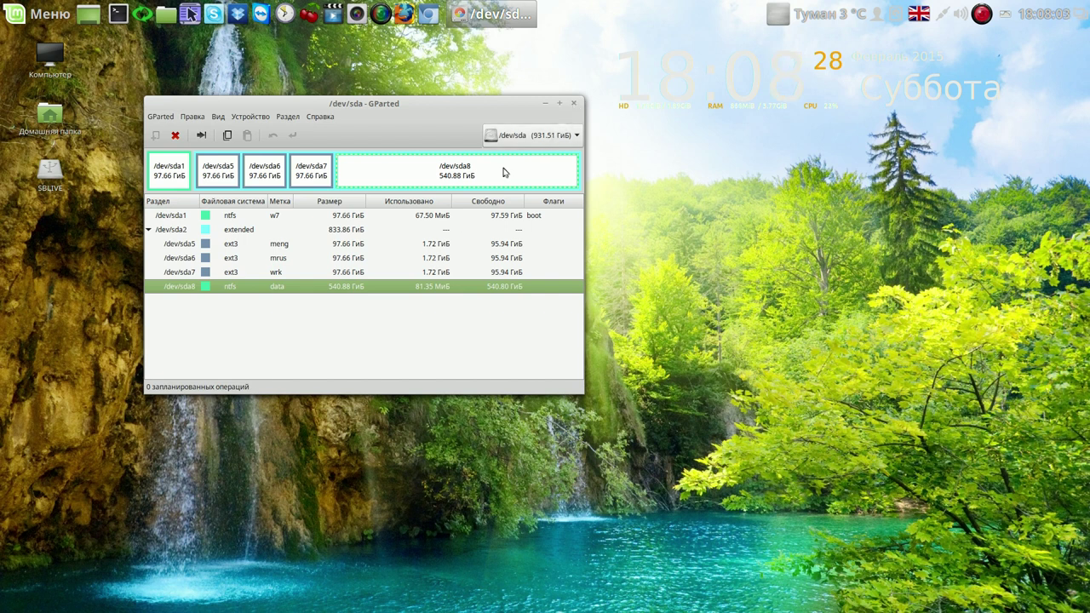
pyautogui.click(184, 260)
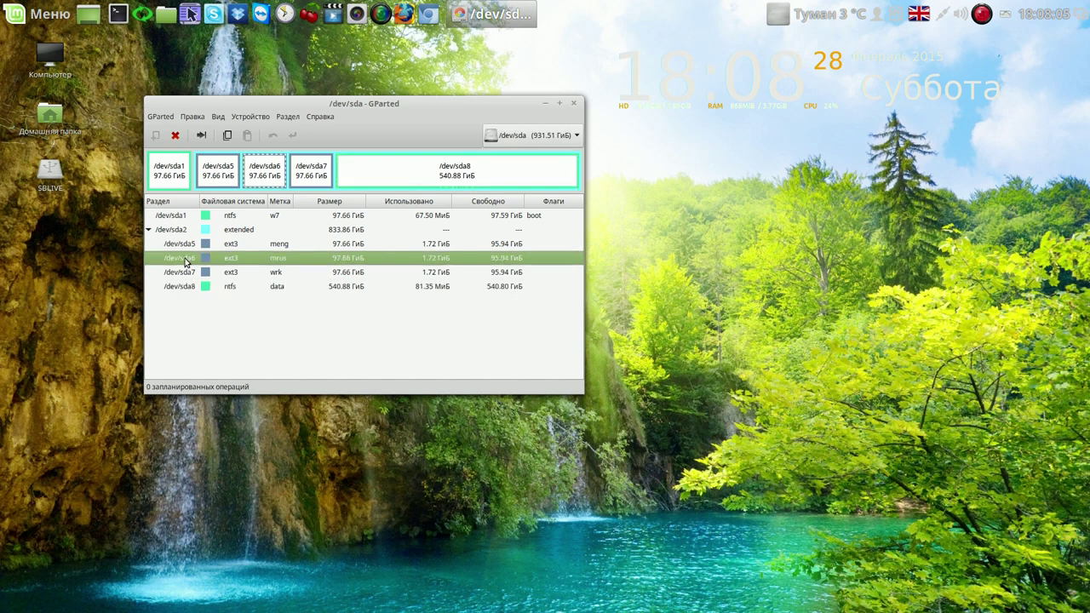
pyautogui.click(576, 106)
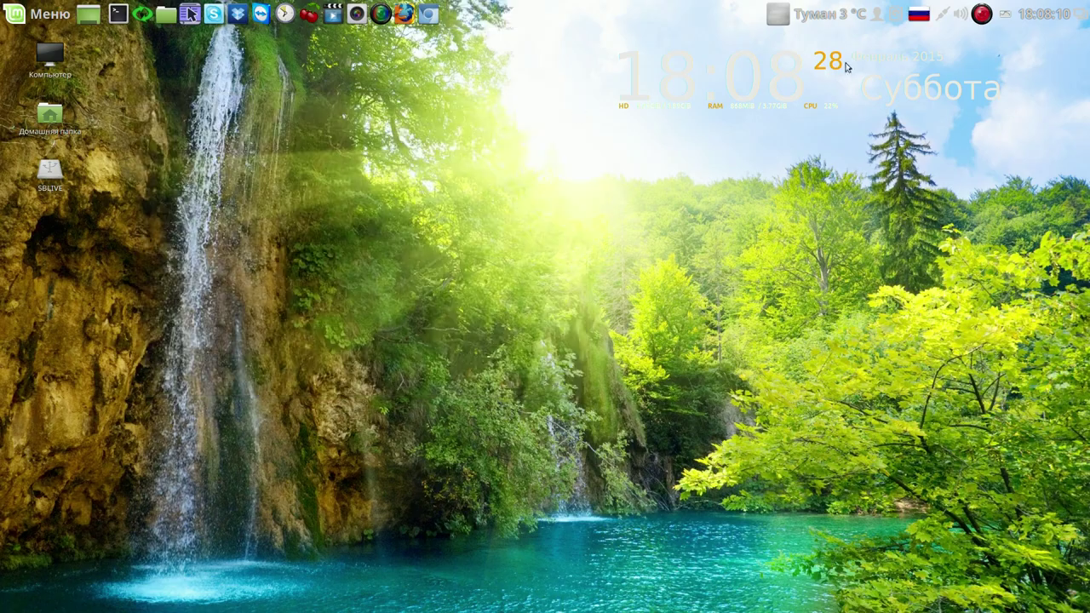
pyautogui.click(976, 19)
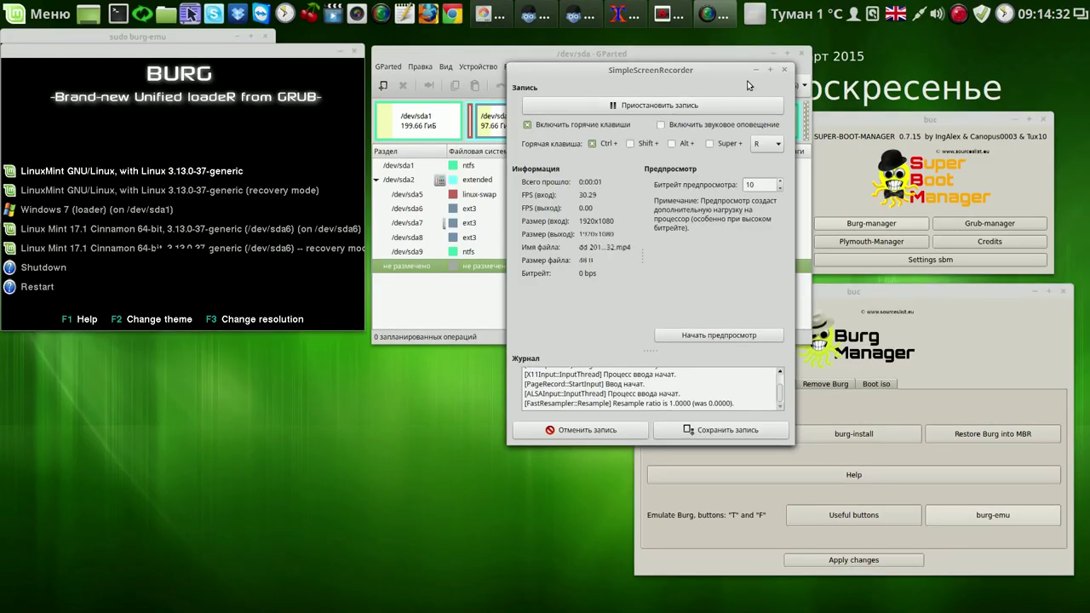
pyautogui.click(756, 74)
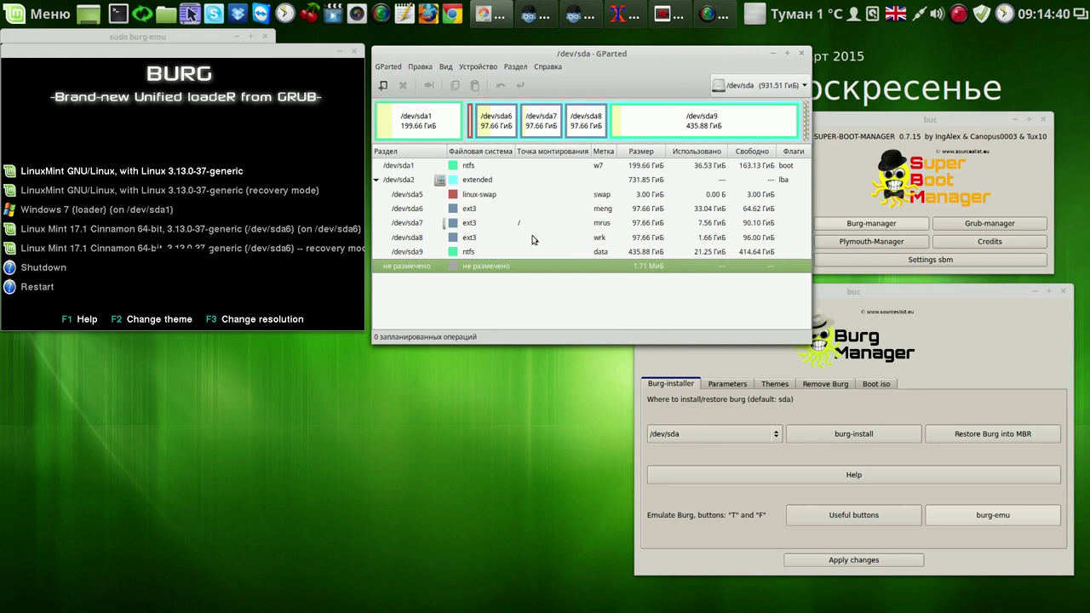
# Examine the partition layout of /dev/sda with the installed systems, going from w7 through swap, meng, mrus and wrk to data
pyautogui.click(404, 166)
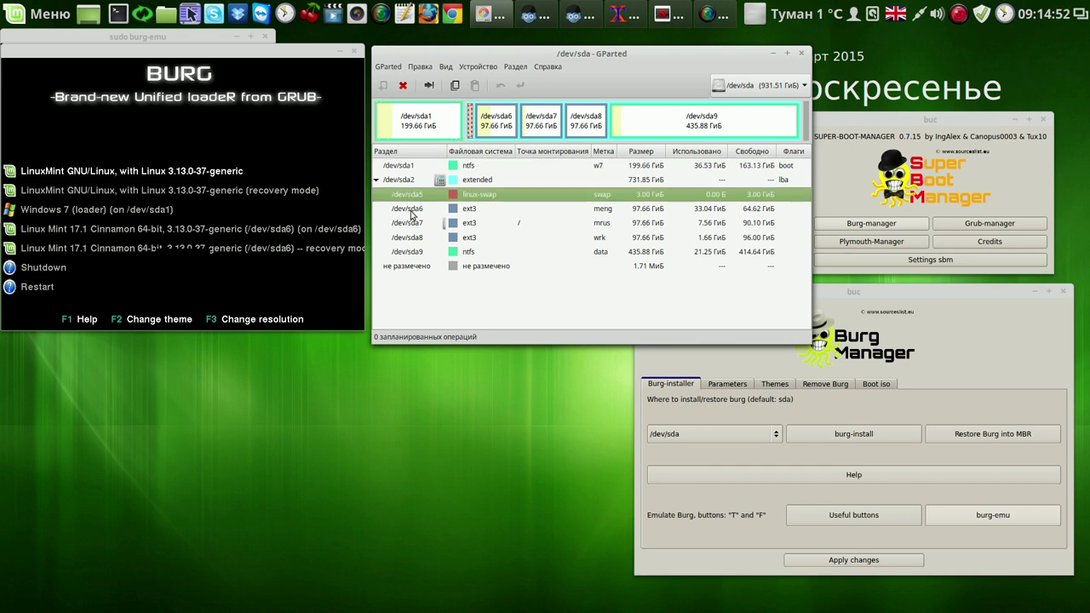
pyautogui.click(410, 213)
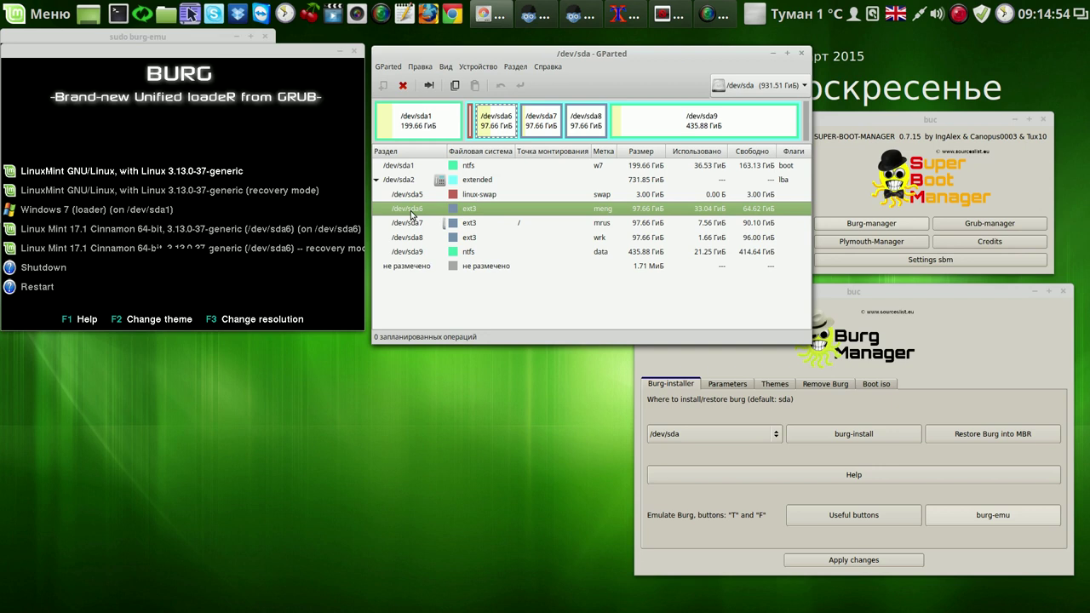
pyautogui.click(417, 225)
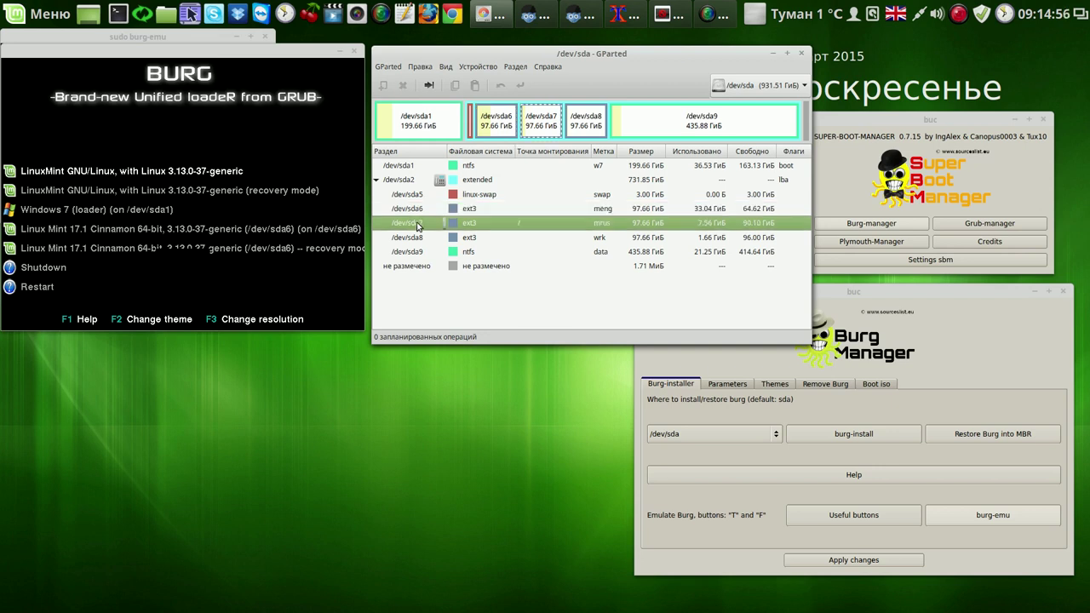
pyautogui.click(417, 239)
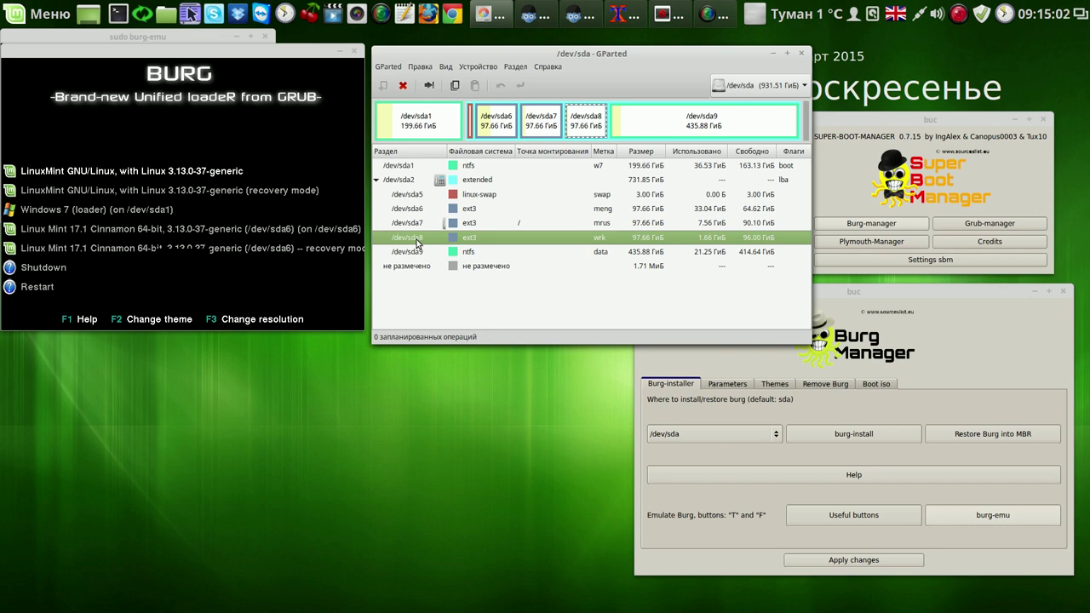
pyautogui.click(410, 255)
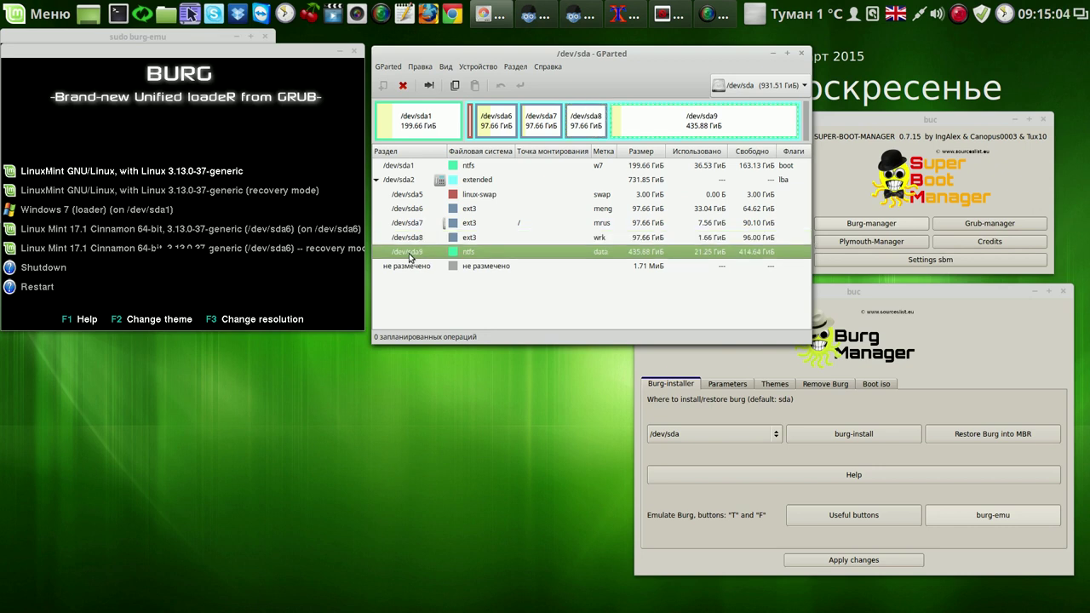